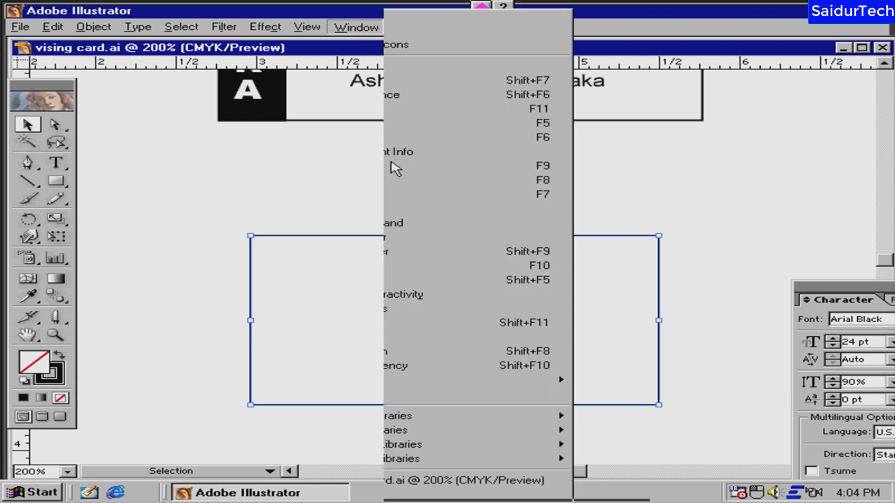
Step: Set the selected rectangle's size to 3 in wide and 1.8 in high with Transform
{"action": "left_click", "coordinate": [437, 351]}
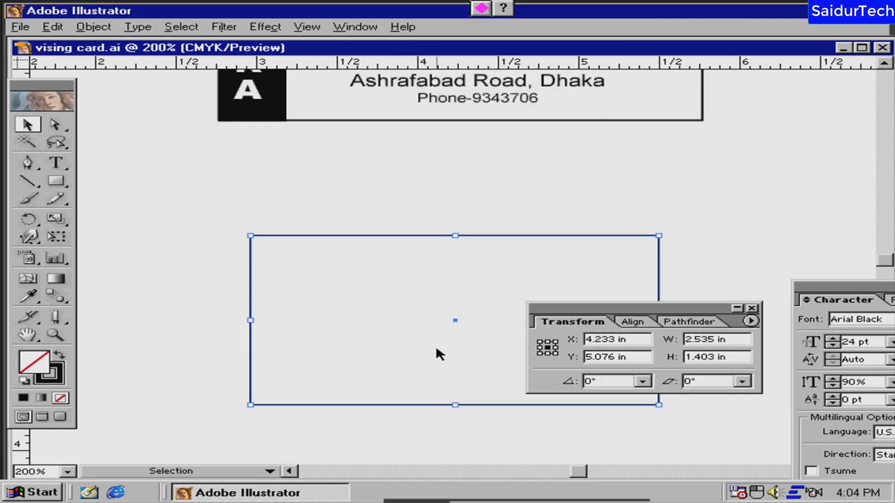
{"action": "left_click_drag", "start_coordinate": [612, 307], "coordinate": [630, 318]}
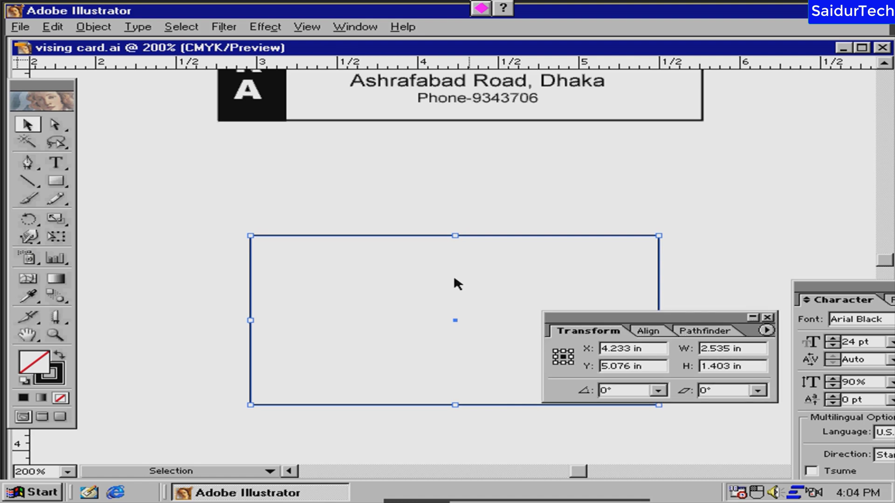
{"action": "left_click_drag", "start_coordinate": [749, 350], "coordinate": [701, 349]}
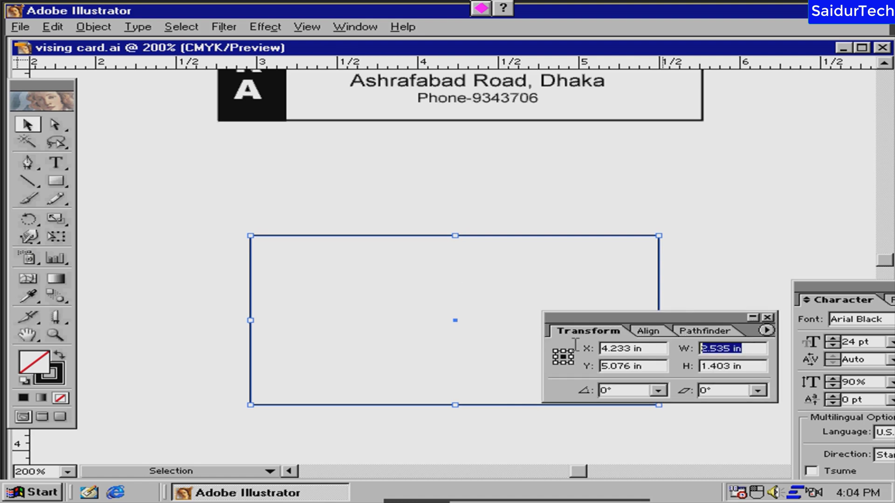
{"action": "type", "text": "3"}
{"action": "key", "text": "Tab"}
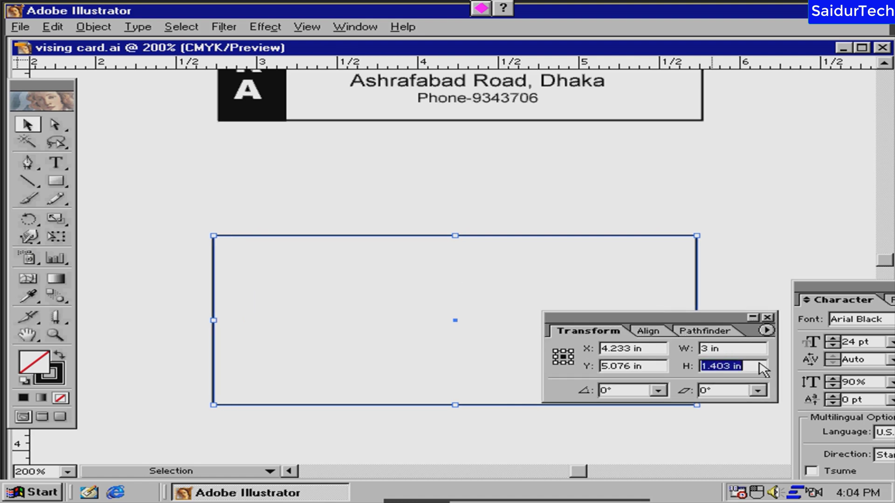
{"action": "type", "text": "1.8"}
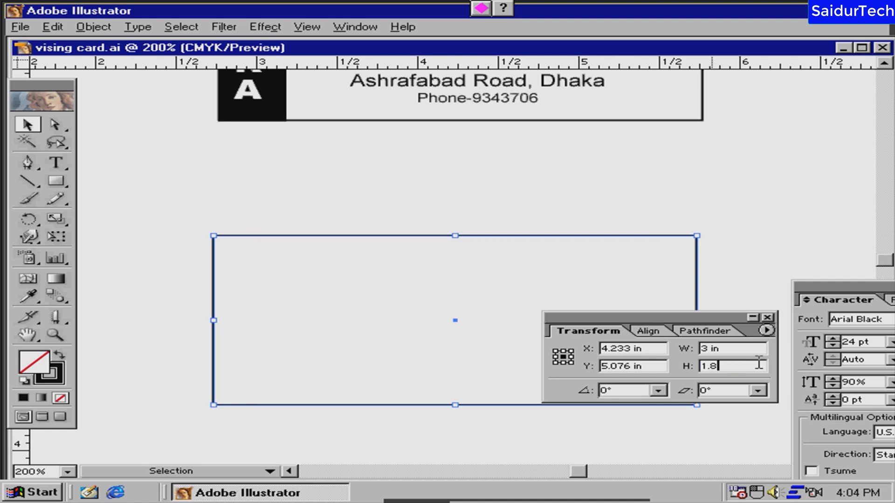
{"action": "key", "text": "Return"}
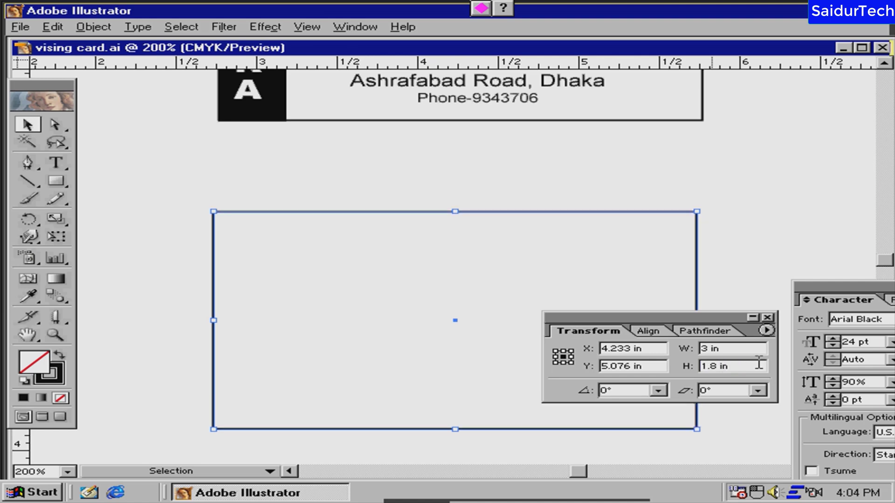
{"action": "left_click", "coordinate": [767, 317]}
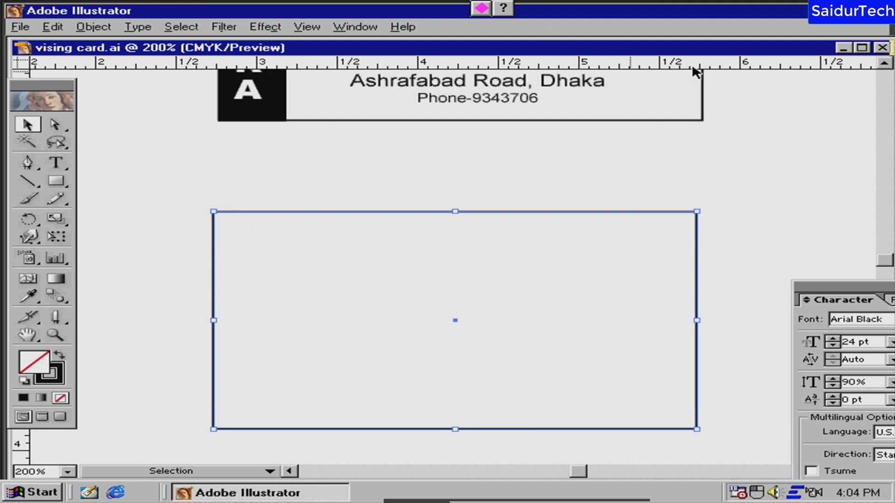
Step: Place ruler guides along all four edges of the rectangle and delete the rectangle itself
{"action": "left_click_drag", "start_coordinate": [161, 64], "coordinate": [437, 212]}
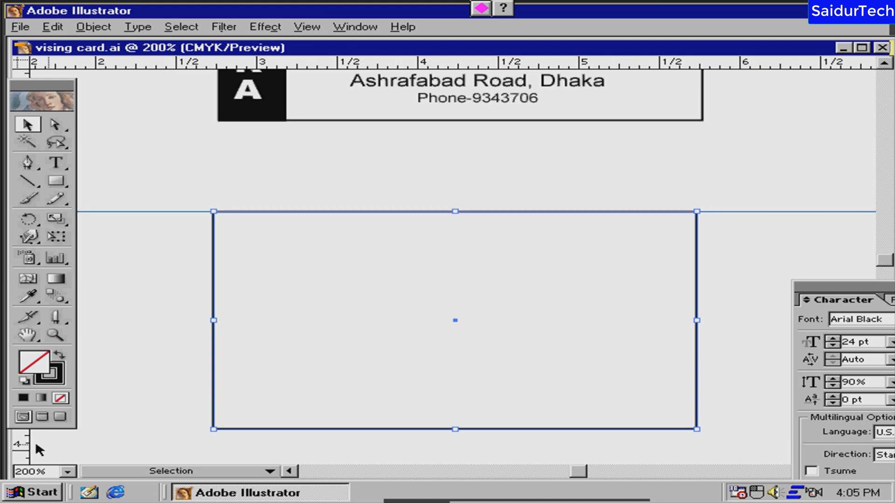
{"action": "left_click_drag", "start_coordinate": [21, 443], "coordinate": [214, 326]}
{"action": "left_click_drag", "start_coordinate": [355, 62], "coordinate": [368, 432]}
{"action": "left_click_drag", "start_coordinate": [18, 451], "coordinate": [695, 320]}
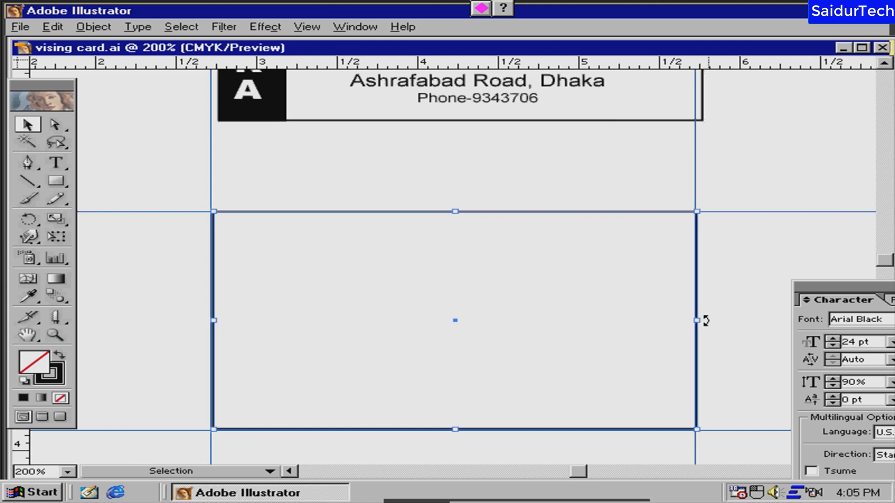
{"action": "key", "text": "Delete"}
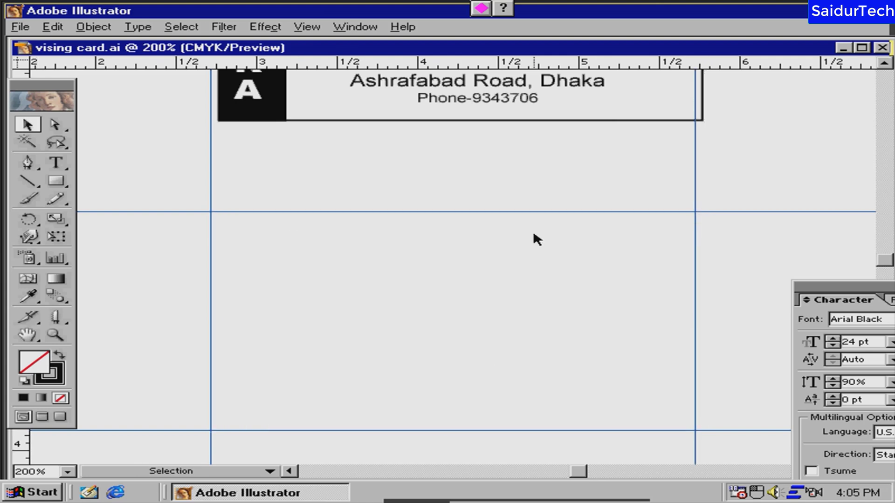
{"action": "key", "text": "Tab"}
{"action": "key", "text": "Tab"}
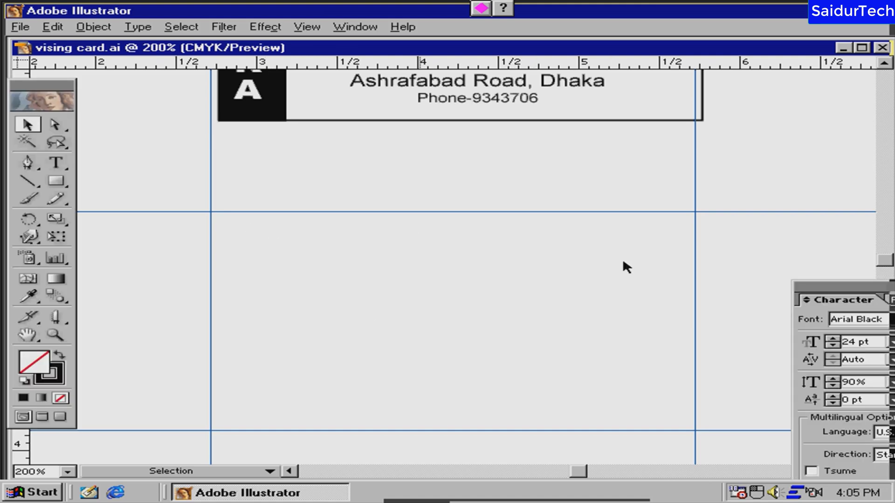
{"action": "key", "text": "Tab"}
{"action": "key", "text": "Tab"}
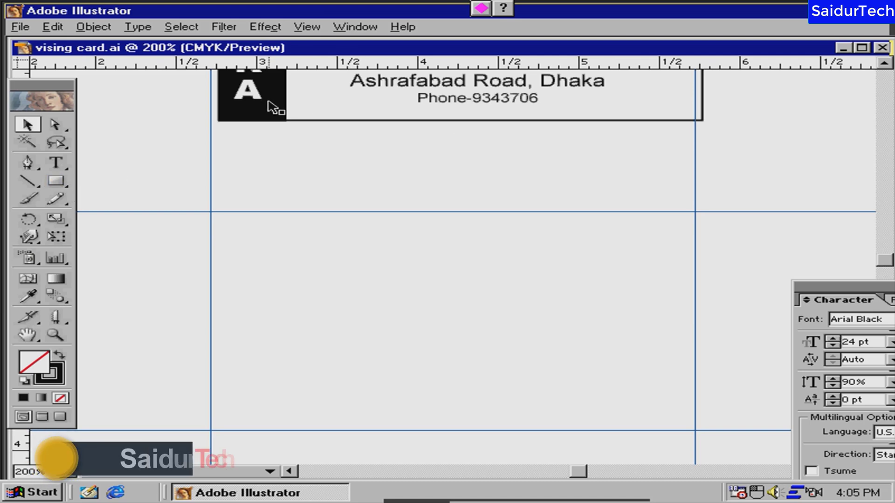
Step: Draw a narrow vertical rectangle from the upper to the lower guide at the left guide, filled black without a stroke
{"action": "left_click", "coordinate": [57, 181]}
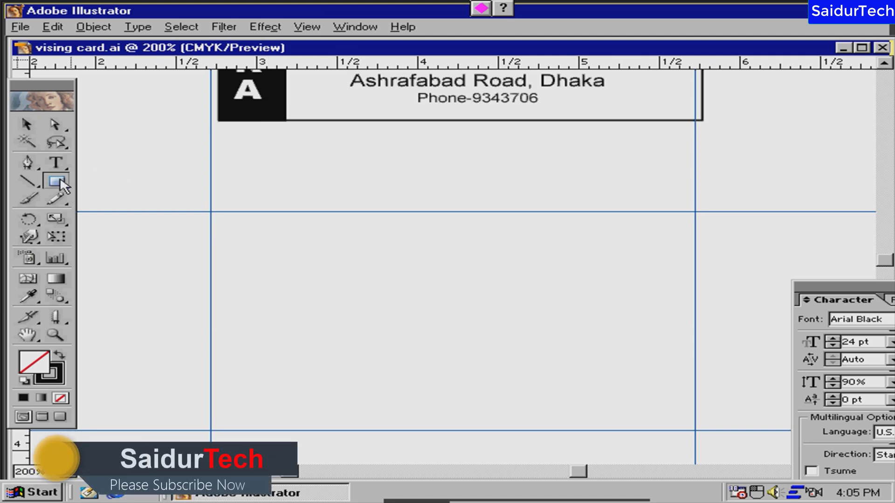
{"action": "left_click_drag", "start_coordinate": [211, 212], "coordinate": [235, 244]}
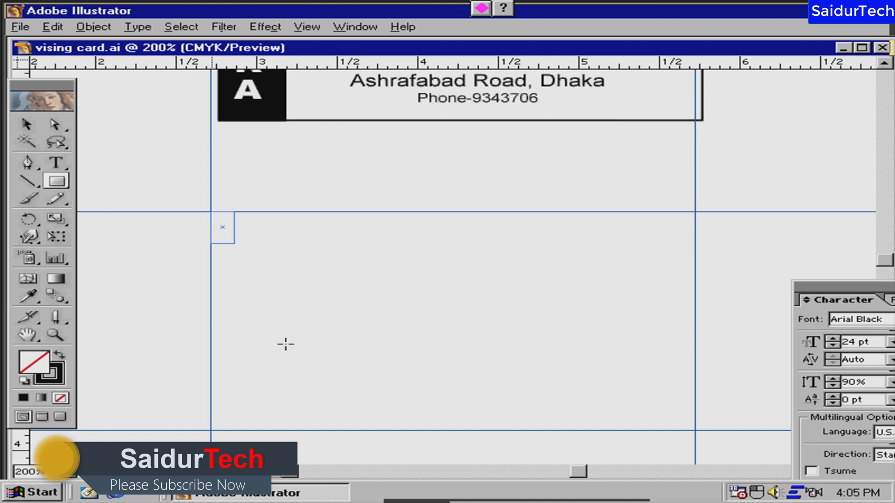
{"action": "mouse_move", "coordinate": [285, 344]}
{"action": "left_mouse_down"}
{"action": "mouse_move", "coordinate": [295, 421]}
{"action": "mouse_move", "coordinate": [266, 430]}
{"action": "mouse_move", "coordinate": [276, 430]}
{"action": "left_mouse_up"}
{"action": "left_click", "coordinate": [27, 125]}
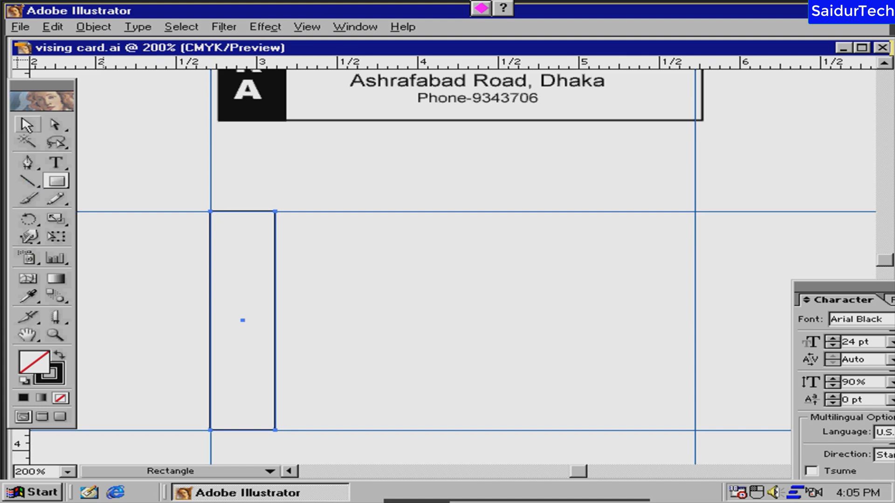
{"action": "left_click", "coordinate": [27, 125]}
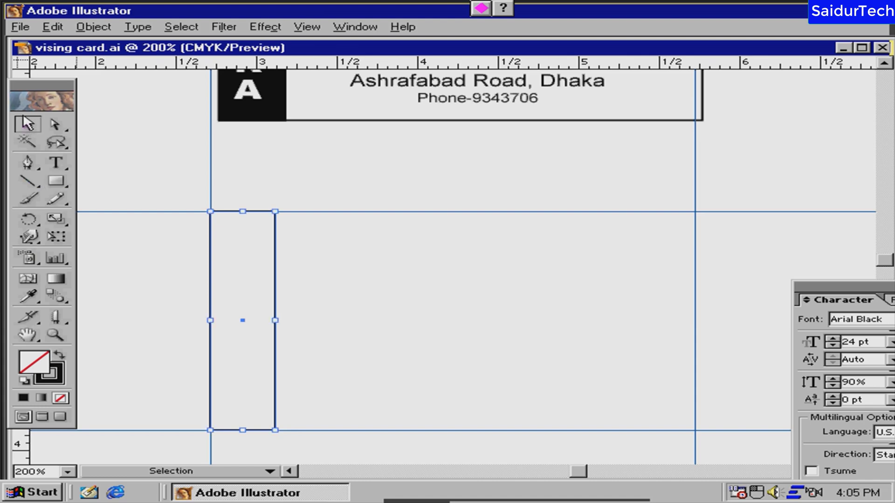
{"action": "left_click", "coordinate": [58, 357]}
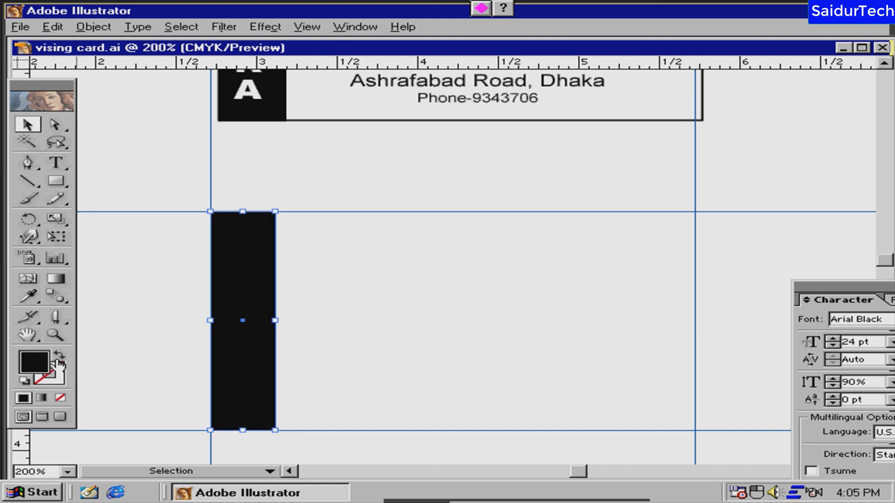
{"action": "left_click", "coordinate": [381, 281]}
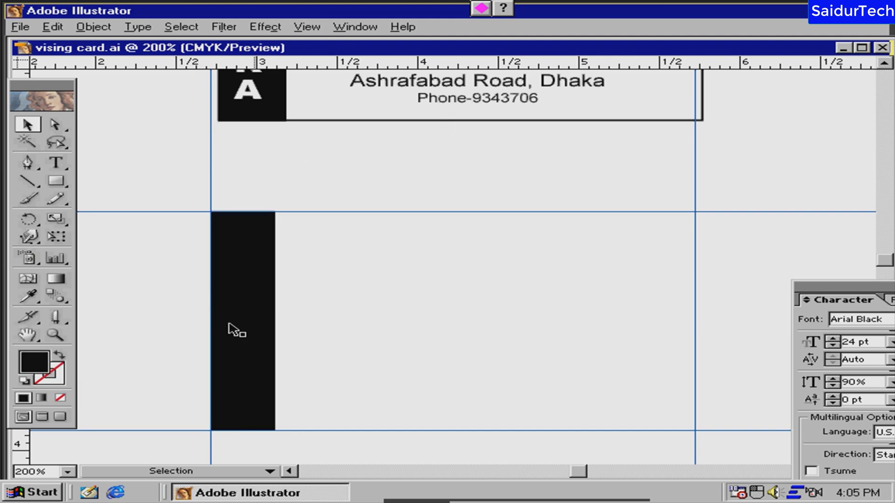
Step: Start a vertical text near the upper end of the black strip and give it a white fill
{"action": "left_click_drag", "start_coordinate": [57, 165], "coordinate": [162, 169]}
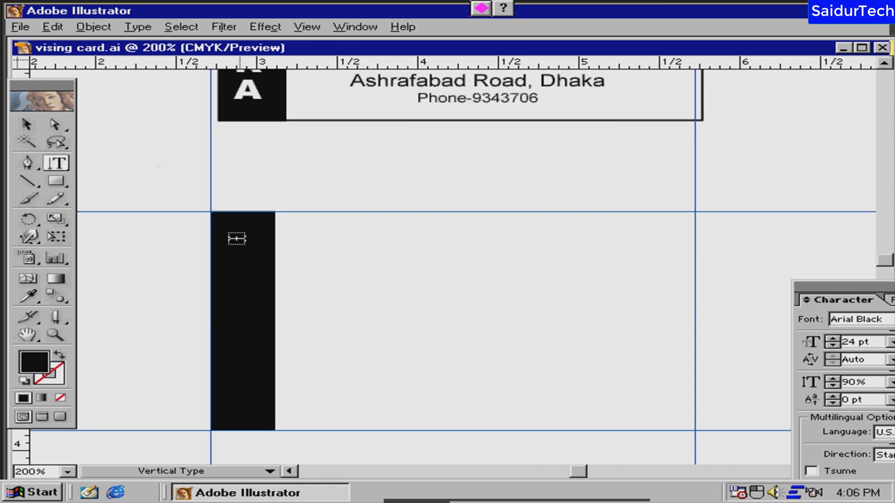
{"action": "left_click", "coordinate": [236, 238]}
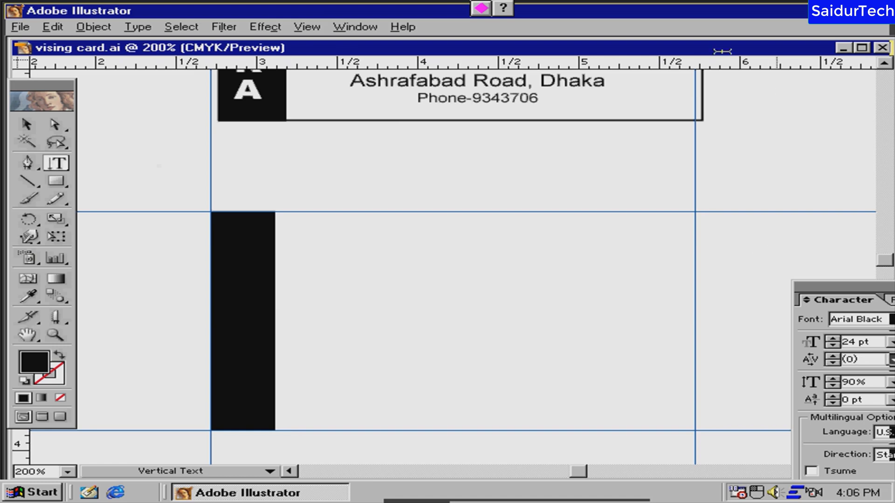
{"action": "left_click", "coordinate": [361, 28]}
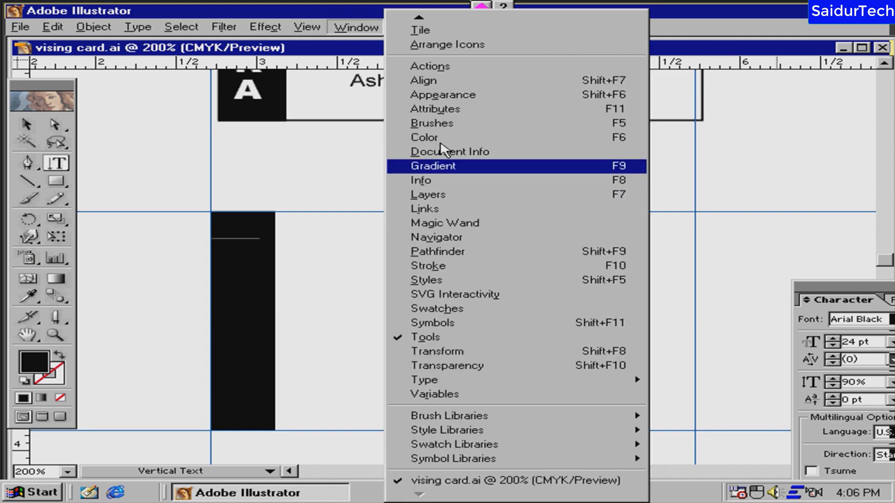
{"action": "left_click", "coordinate": [427, 138]}
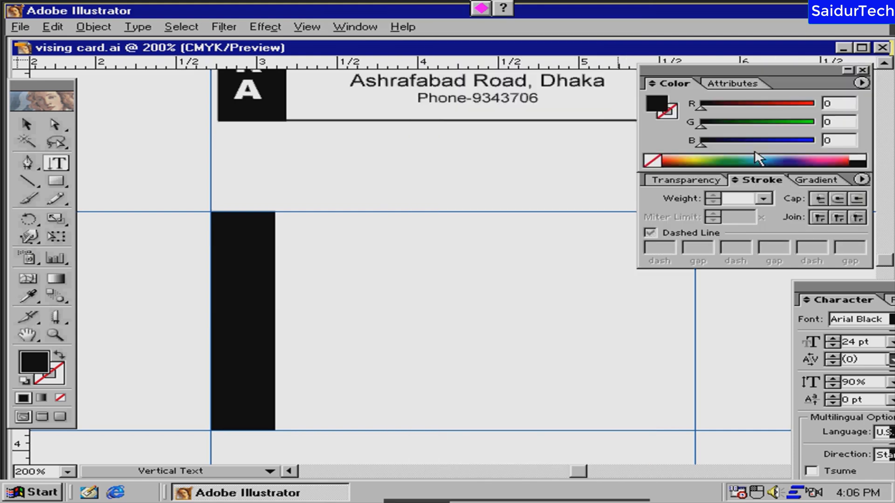
{"action": "left_click", "coordinate": [858, 157]}
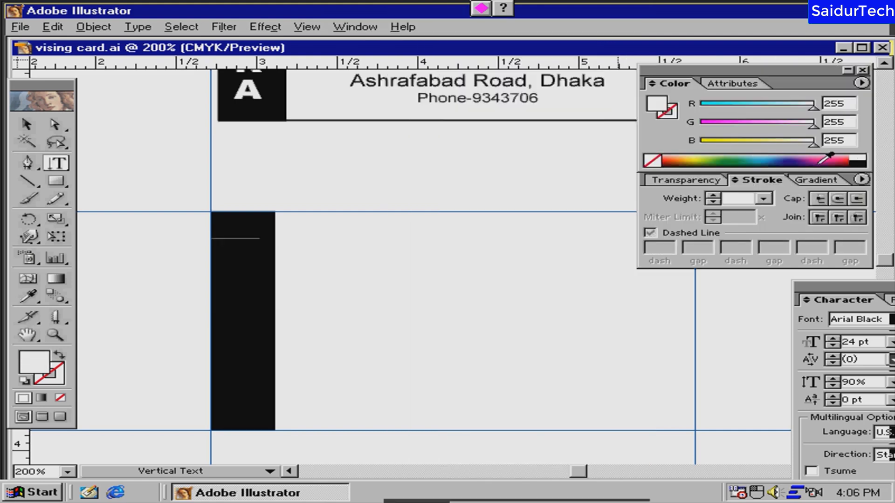
{"action": "type", "text": "A"}
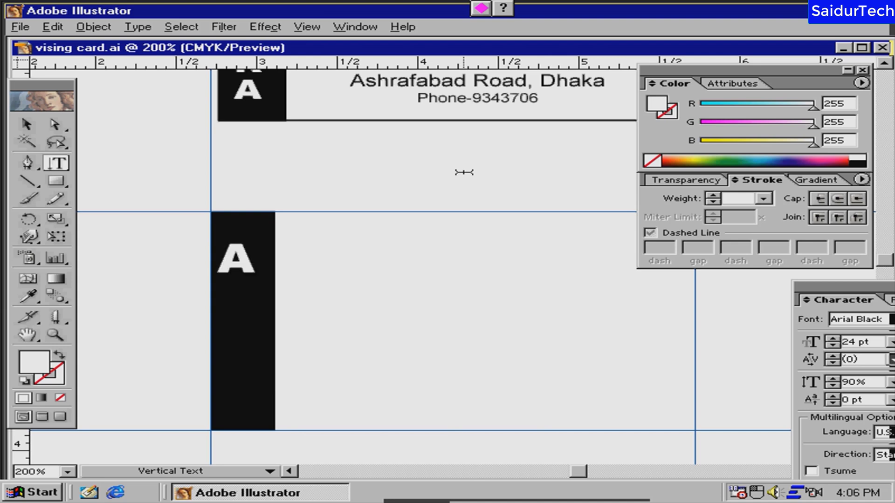
{"action": "type", "text": "L-HE"}
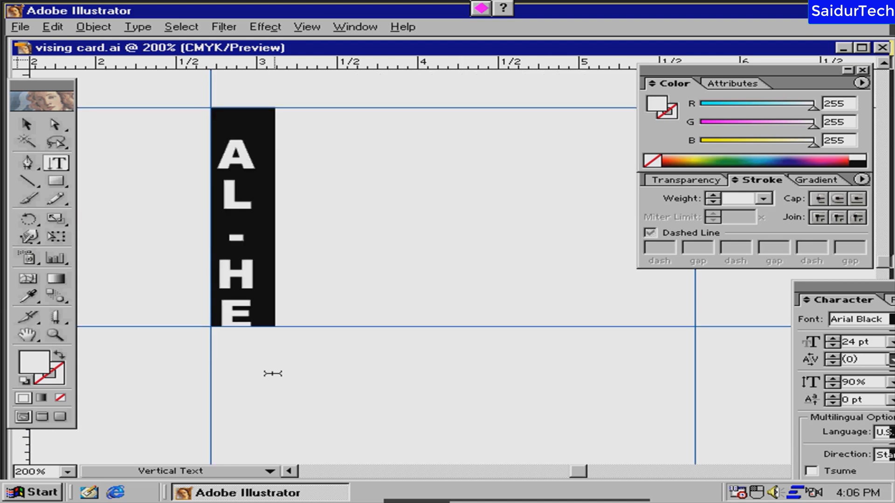
{"action": "key", "text": "BackSpace"}
{"action": "key", "text": "BackSpace"}
{"action": "key", "text": "BackSpace"}
{"action": "key", "text": "BackSpace"}
{"action": "key", "text": "BackSpace"}
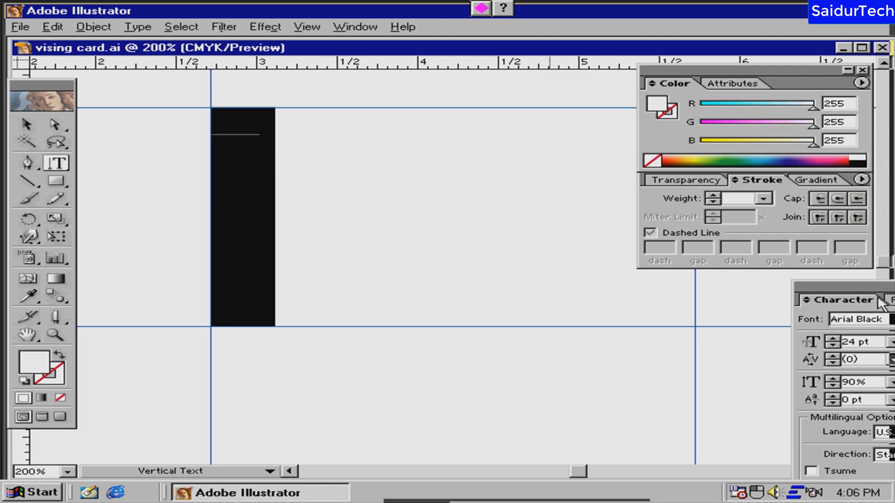
Step: Set the font size to 14 pt and enter the vertical text AL-HERA on the black strip
{"action": "left_click_drag", "start_coordinate": [880, 303], "coordinate": [778, 301]}
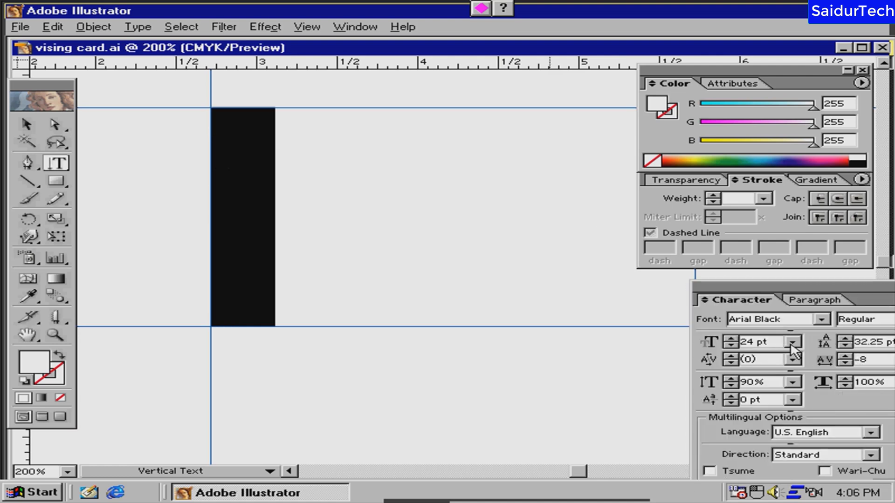
{"action": "left_click", "coordinate": [792, 342]}
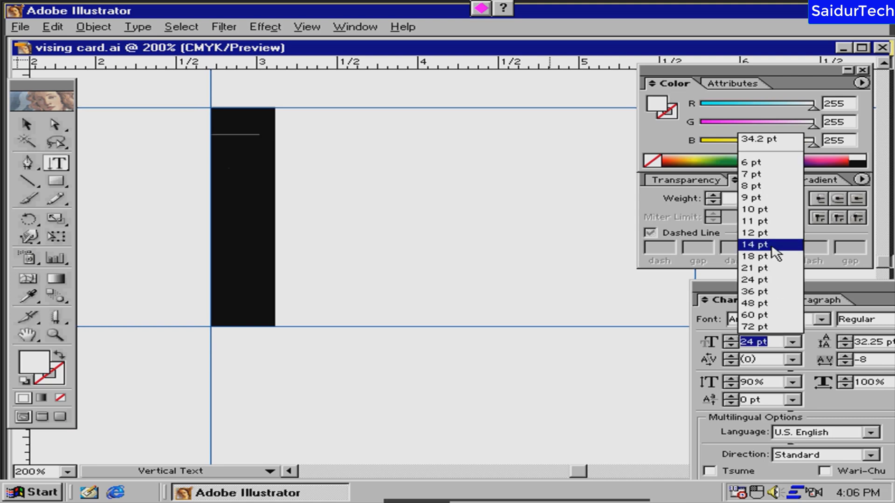
{"action": "left_click", "coordinate": [770, 244]}
{"action": "type", "text": "A"}
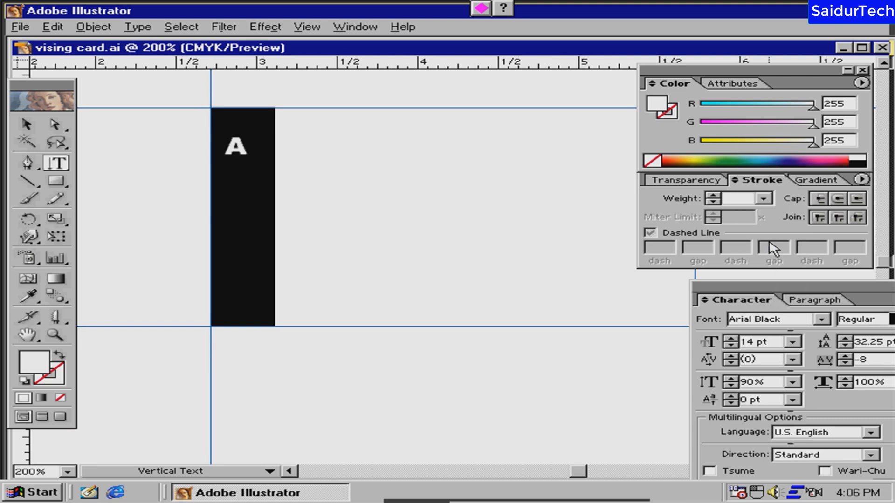
{"action": "type", "text": "L-HERA"}
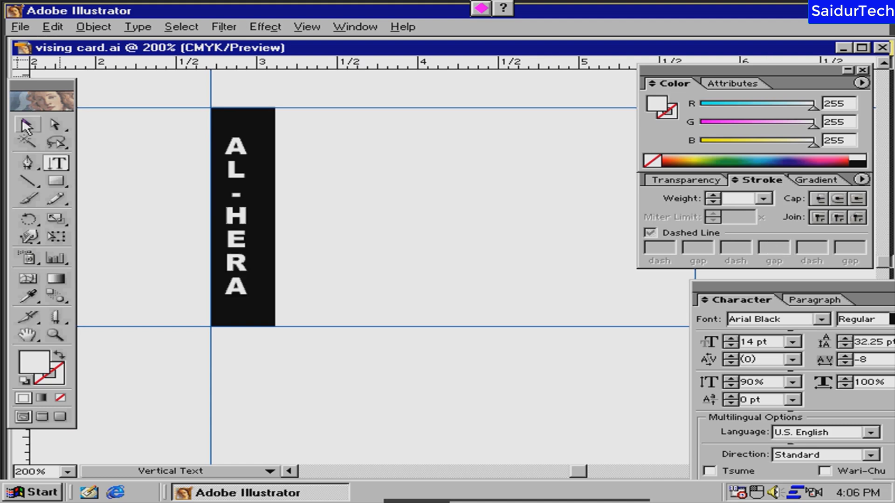
{"action": "left_click", "coordinate": [22, 119]}
{"action": "left_click_drag", "start_coordinate": [657, 74], "coordinate": [719, 83]}
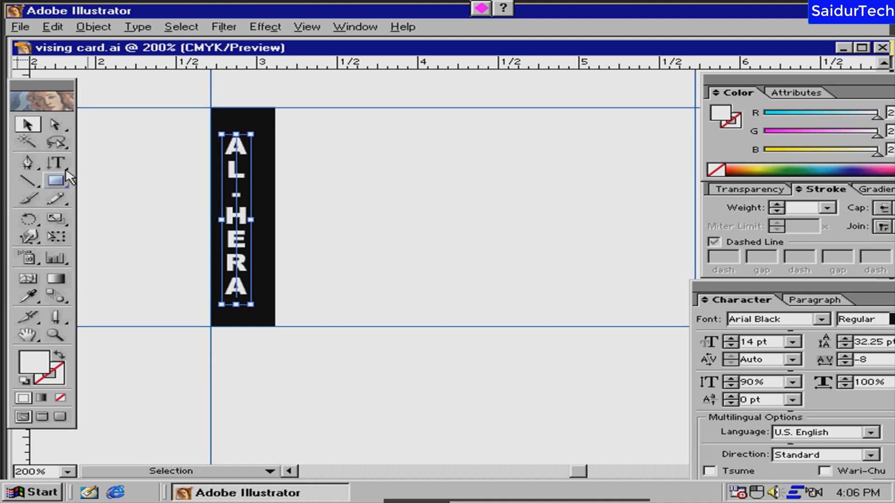
{"action": "key", "text": "ctrl+shift+a"}
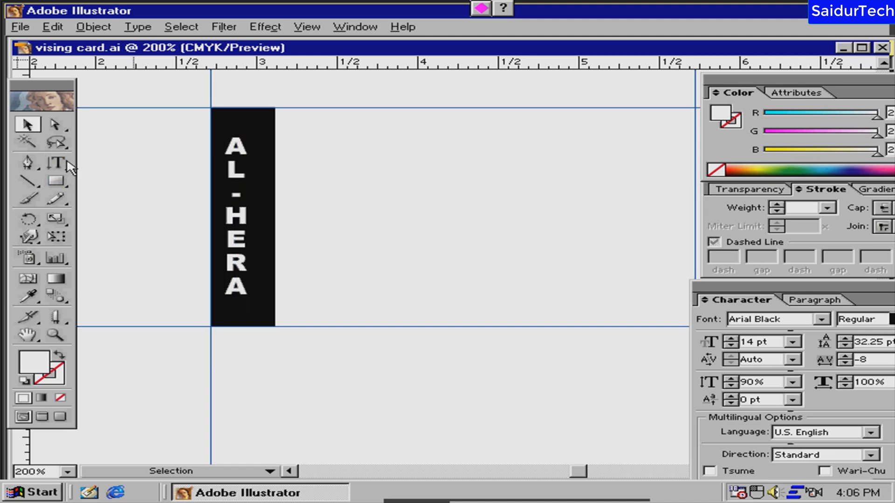
Step: Add the horizontal text AL-HERA in 14 pt Arial Black on the empty card area beside the black strip
{"action": "left_click_drag", "start_coordinate": [66, 162], "coordinate": [82, 164]}
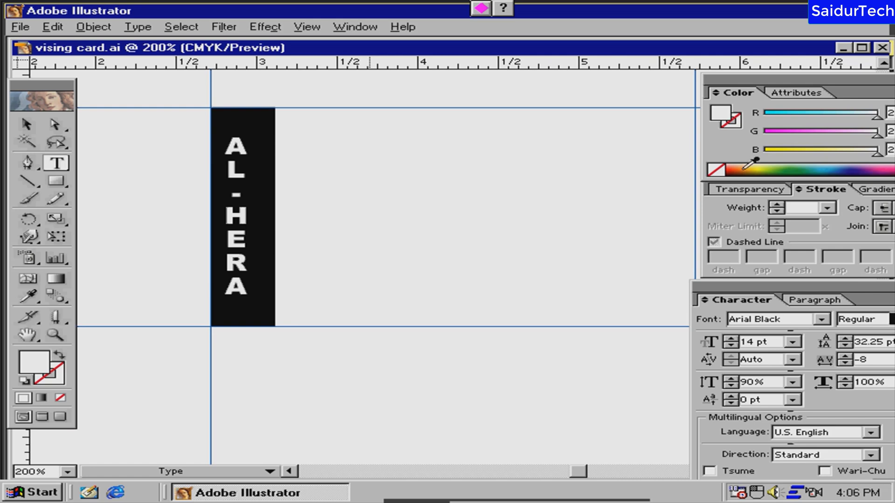
{"action": "left_click", "coordinate": [734, 168]}
{"action": "left_click_drag", "start_coordinate": [733, 169], "coordinate": [728, 171]}
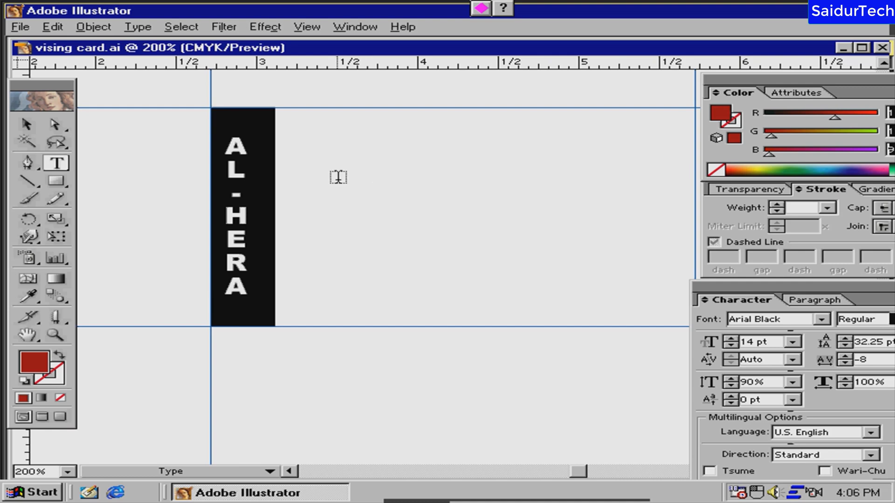
{"action": "left_click", "coordinate": [360, 180]}
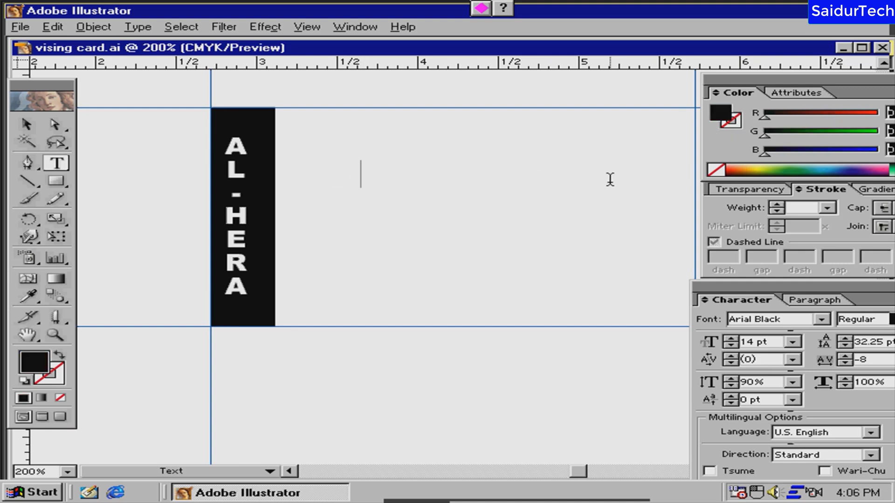
{"action": "type", "text": "AL-HERA"}
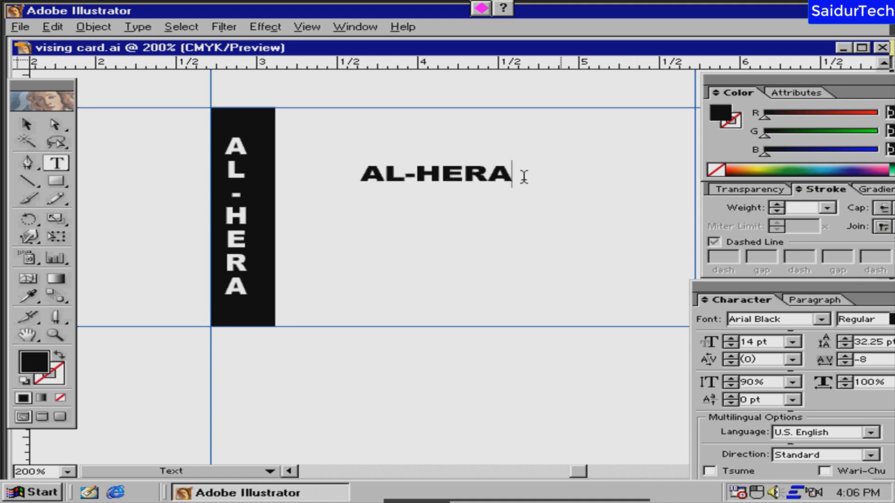
Step: Fill the horizontal AL-HERA text dark red, set it to 21 pt, and move it slightly lower and closer to the black strip
{"action": "left_click_drag", "start_coordinate": [518, 175], "coordinate": [360, 176]}
{"action": "left_click", "coordinate": [35, 128]}
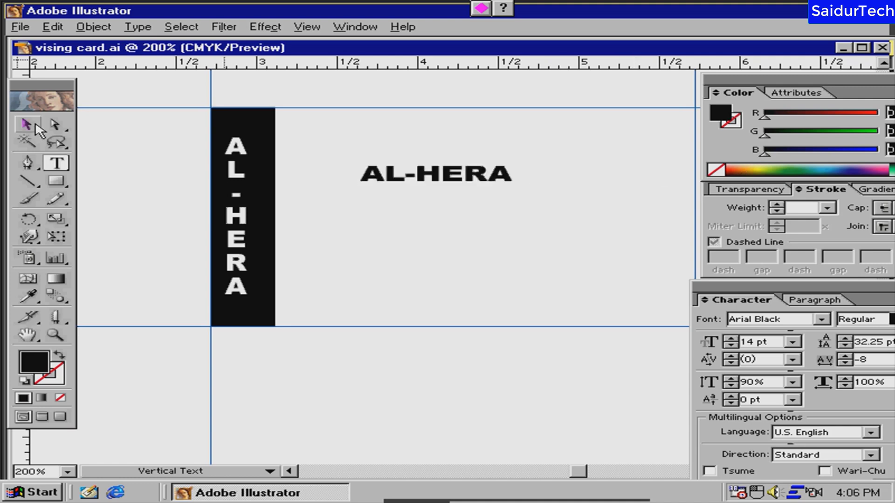
{"action": "left_click_drag", "start_coordinate": [727, 171], "coordinate": [730, 173]}
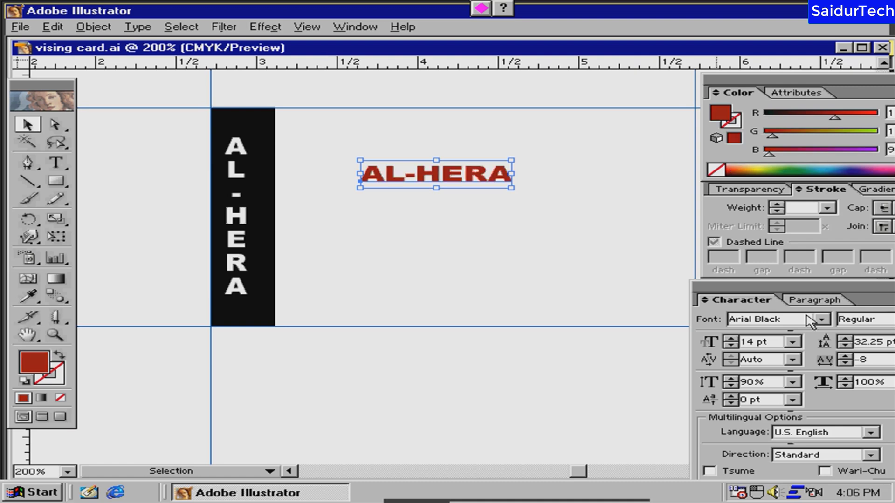
{"action": "left_click", "coordinate": [793, 343]}
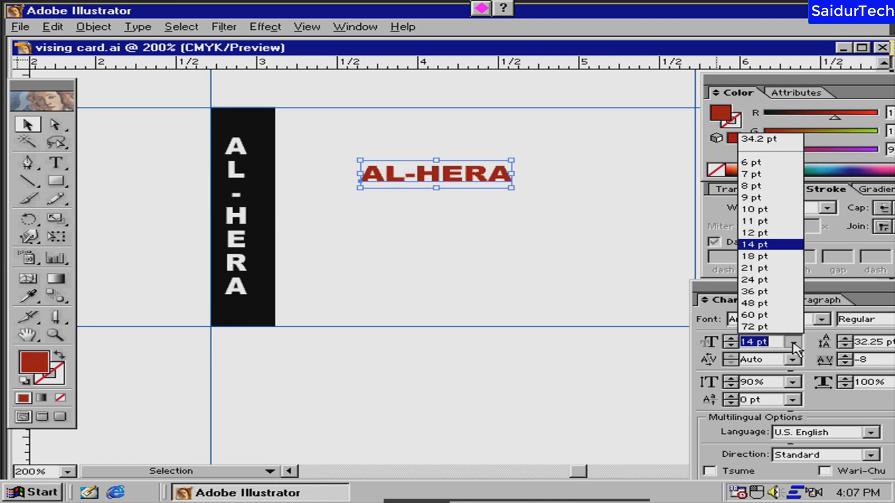
{"action": "left_click", "coordinate": [756, 269]}
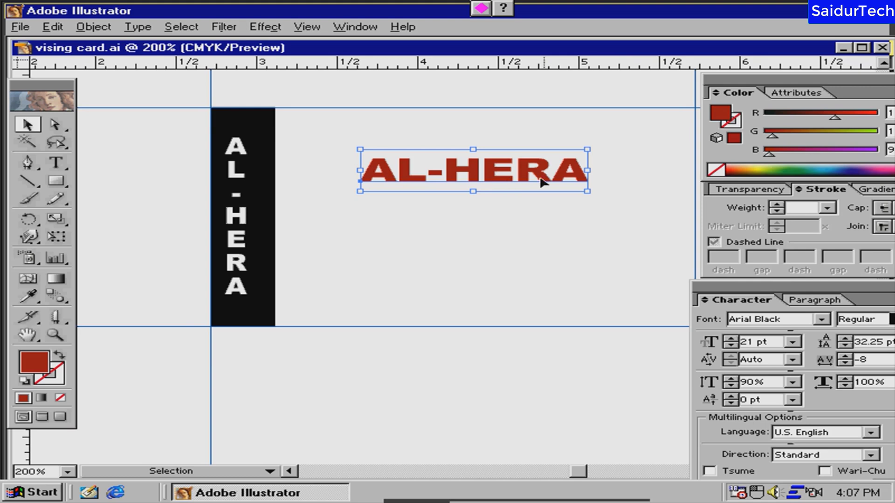
{"action": "left_click_drag", "start_coordinate": [541, 181], "coordinate": [501, 193]}
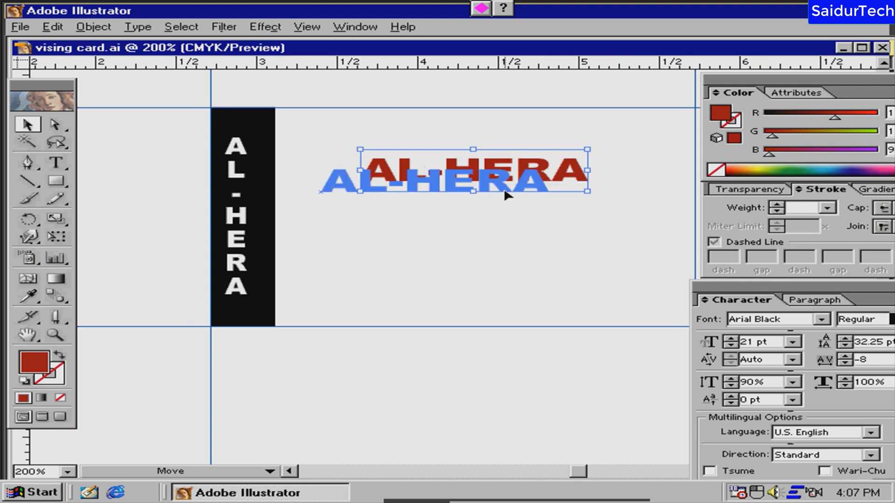
{"action": "left_click", "coordinate": [561, 247]}
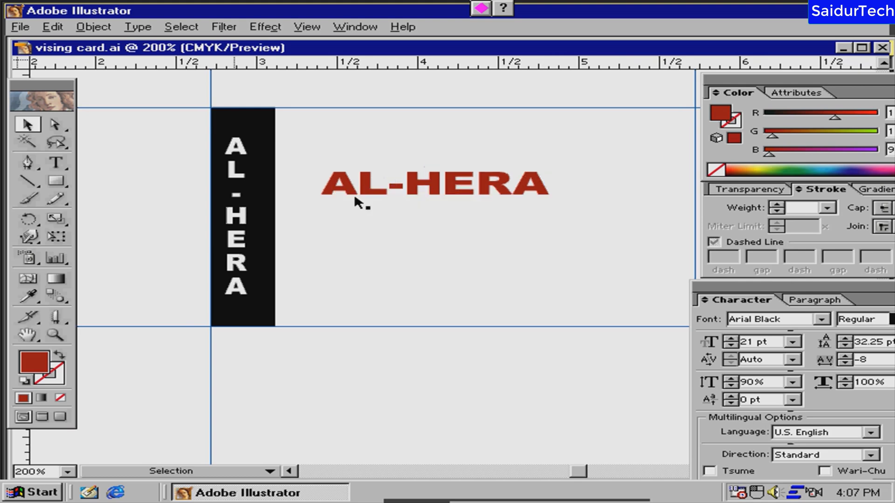
Step: Add the black text MULTIMEDIA in 12 pt Arial below the red AL-HERA, stretched to about its width and slightly flattened
{"action": "left_click", "coordinate": [56, 163]}
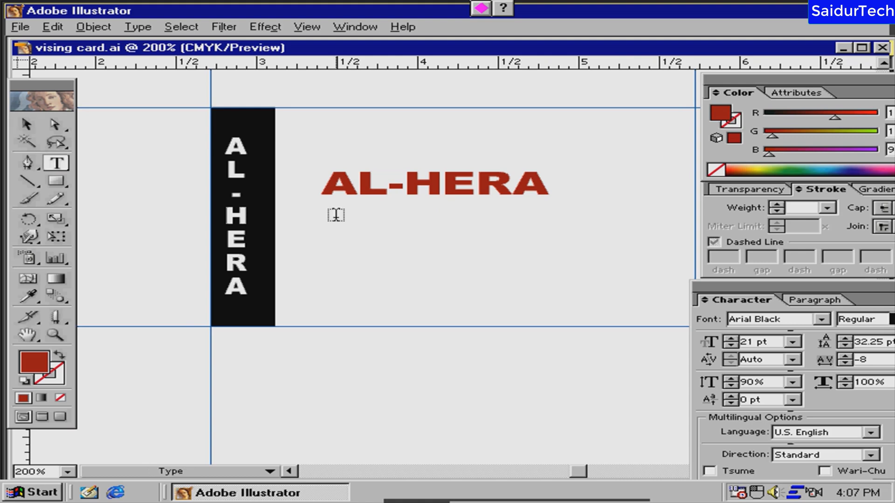
{"action": "key", "text": "v"}
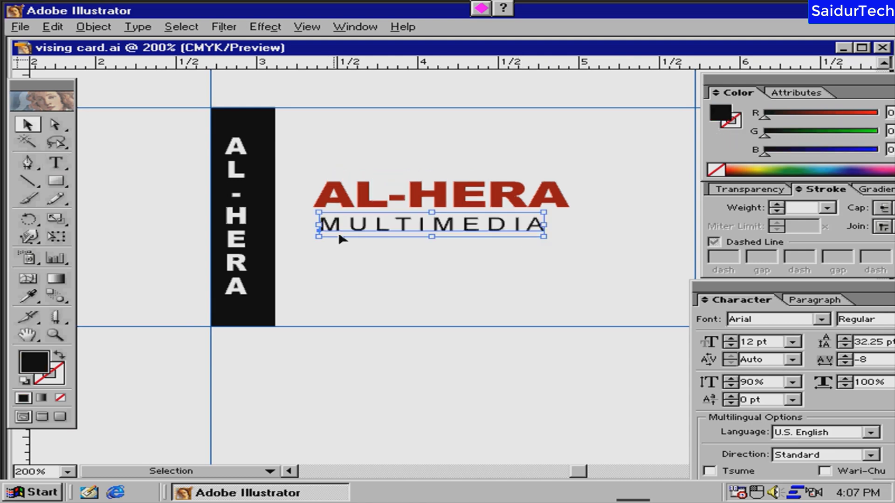
{"action": "left_click_drag", "start_coordinate": [541, 225], "coordinate": [574, 226]}
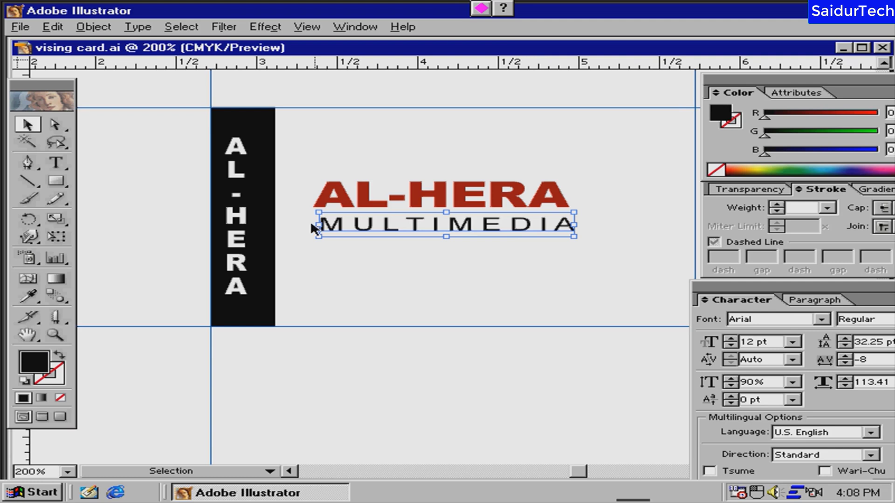
{"action": "left_click", "coordinate": [310, 220]}
{"action": "left_click", "coordinate": [321, 226]}
{"action": "left_click_drag", "start_coordinate": [321, 226], "coordinate": [310, 225]}
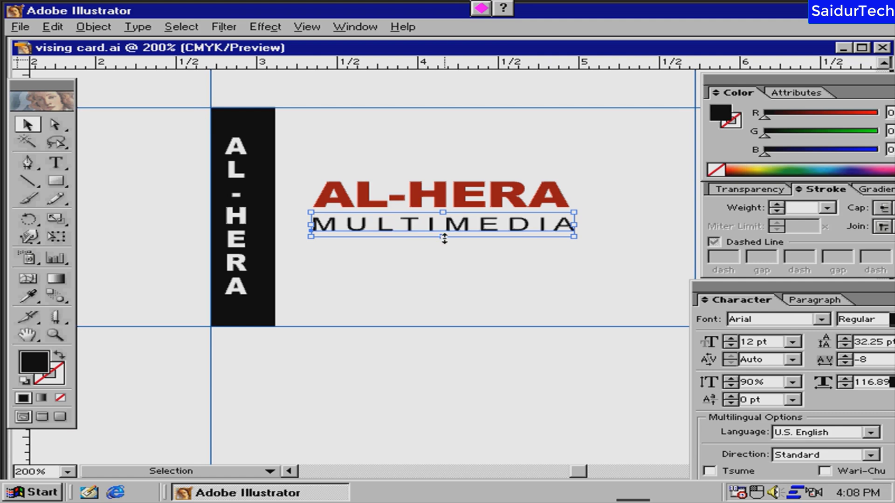
{"action": "left_click_drag", "start_coordinate": [444, 238], "coordinate": [444, 230]}
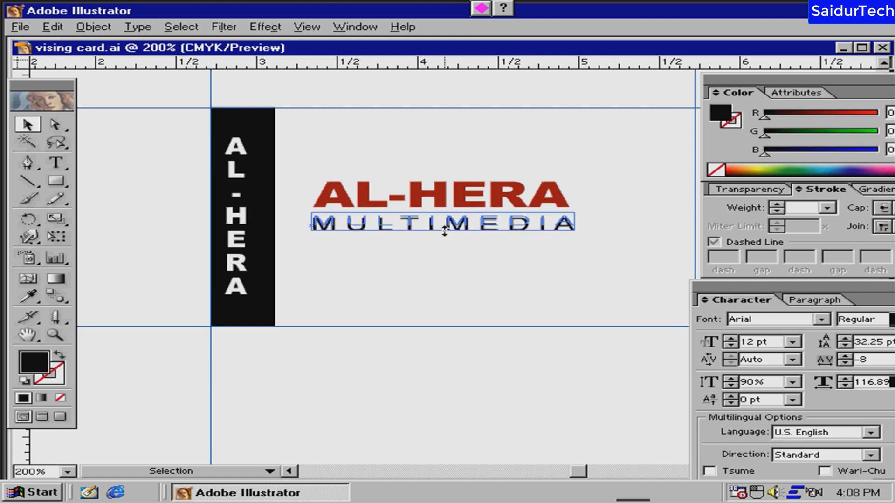
{"action": "left_click", "coordinate": [505, 279]}
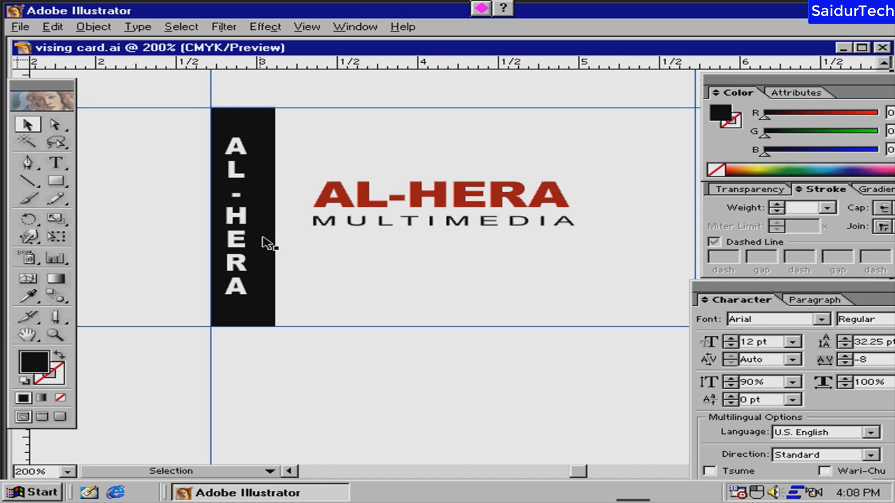
Step: Draw an unfilled horizontal 1 pt line below MULTIMEDIA from the black strip to the card's right guide, with a dark blue stroke
{"action": "key", "text": "Tab"}
{"action": "key", "text": "Tab"}
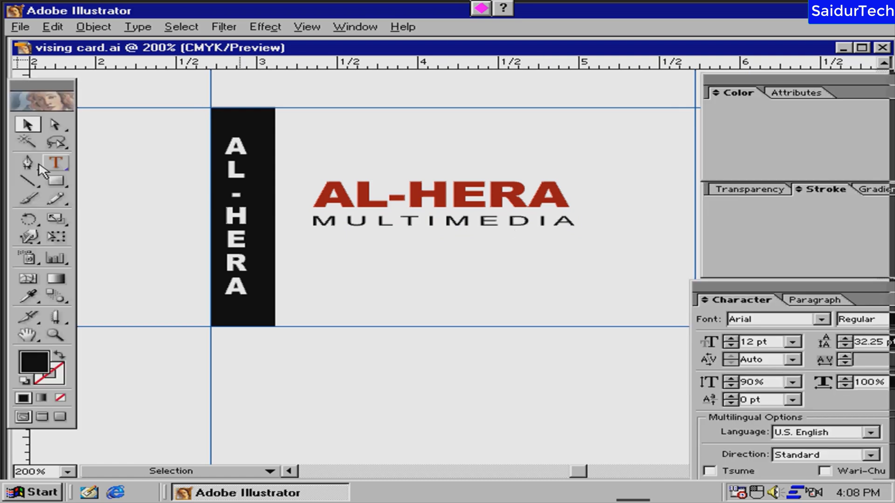
{"action": "left_click", "coordinate": [28, 163]}
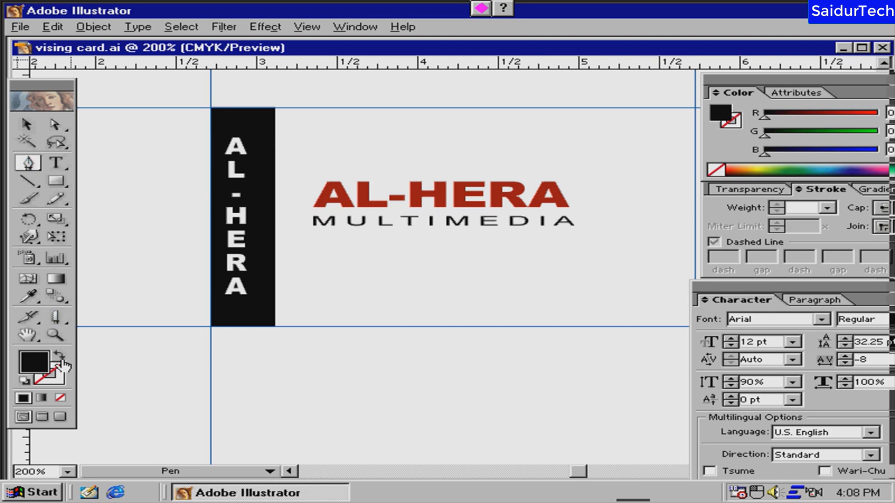
{"action": "left_click", "coordinate": [58, 357]}
{"action": "left_click", "coordinate": [63, 369]}
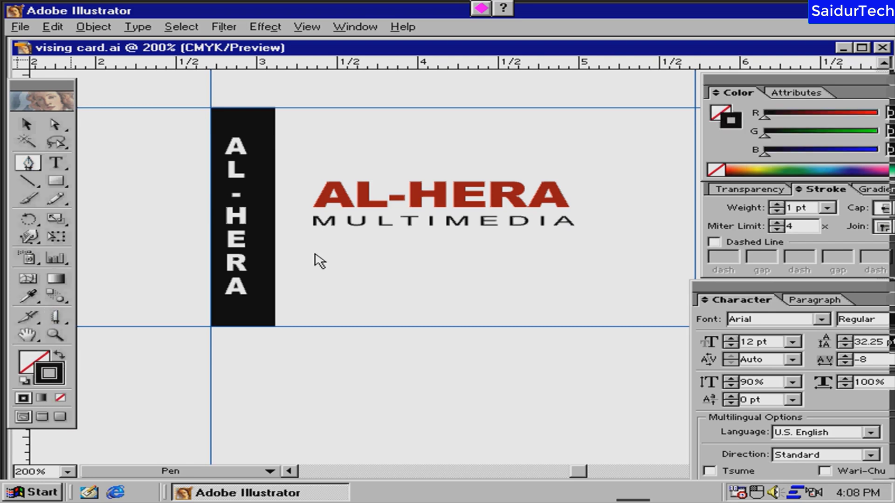
{"action": "left_click", "coordinate": [276, 240]}
{"action": "left_click", "coordinate": [695, 240], "text": "shift"}
{"action": "left_click", "coordinate": [27, 124]}
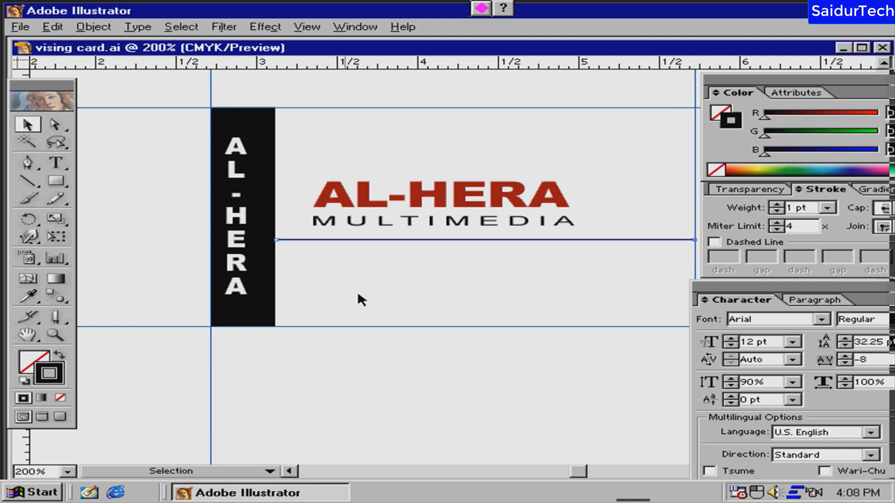
{"action": "left_click", "coordinate": [854, 168]}
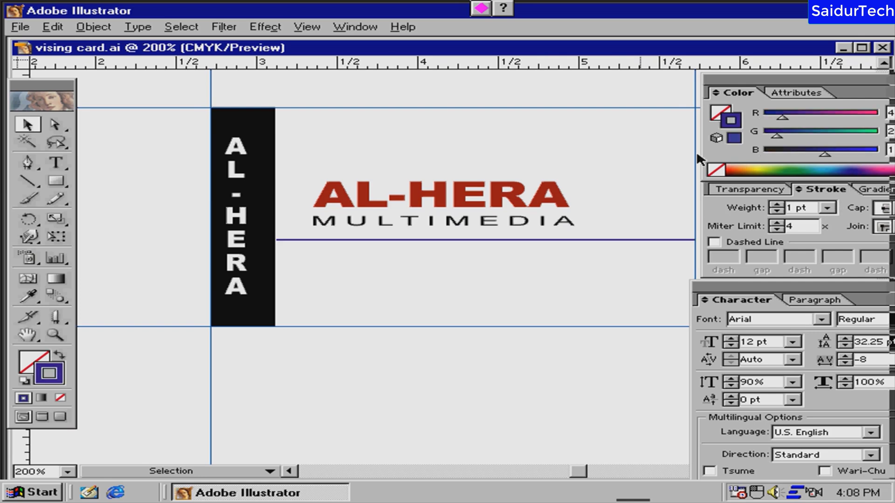
Step: Examine the existing sample card above, especially its circular A logo and the text layout
{"action": "key", "text": "Tab"}
{"action": "key", "text": "Tab"}
{"action": "key", "text": "space"}
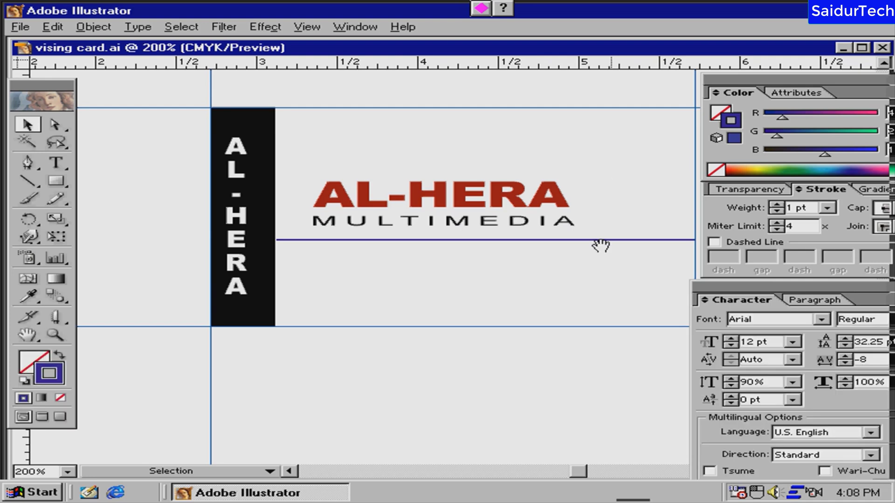
{"action": "left_click_drag", "start_coordinate": [601, 248], "coordinate": [598, 492]}
{"action": "left_click_drag", "start_coordinate": [548, 309], "coordinate": [551, 407]}
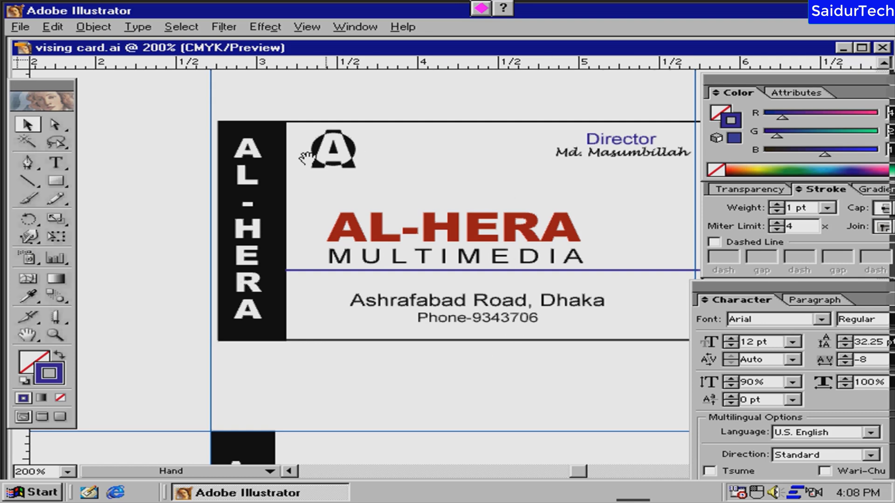
{"action": "left_click_drag", "start_coordinate": [346, 303], "coordinate": [79, 123]}
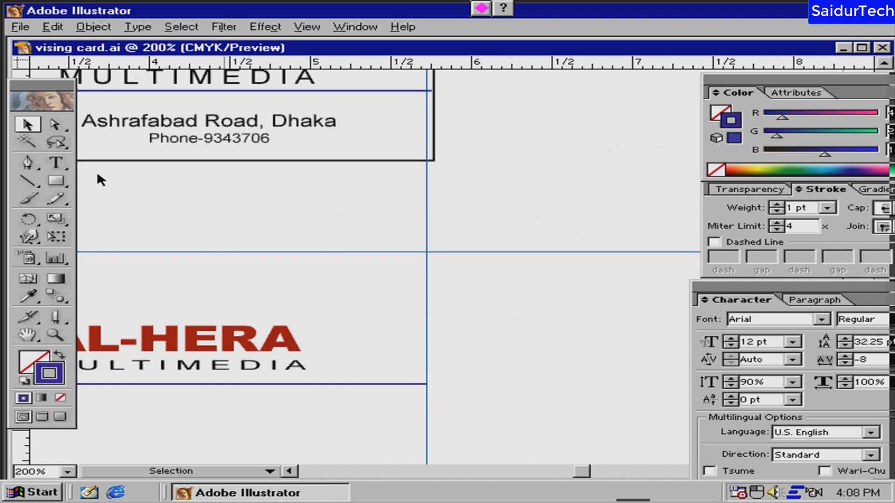
Step: Draw a circle about 0.55 inch across in the empty area right of the cards, filled purple without a stroke
{"action": "left_click_drag", "start_coordinate": [60, 82], "coordinate": [76, 83]}
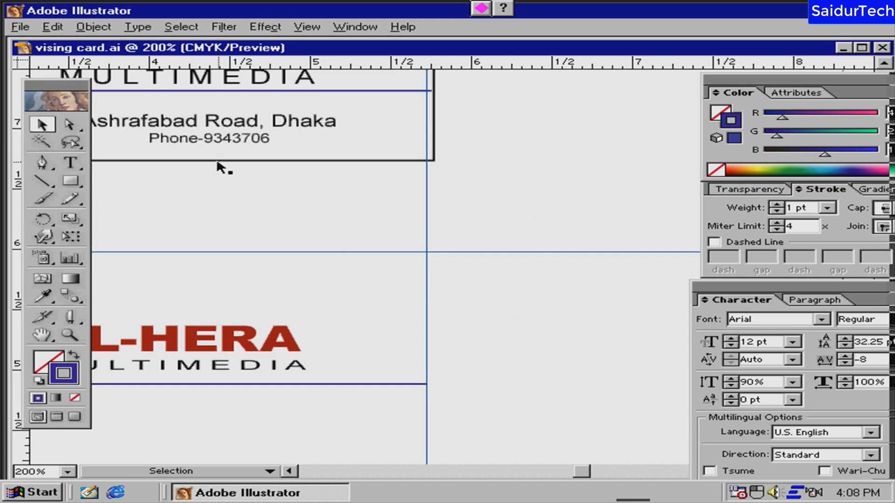
{"action": "left_click", "coordinate": [79, 183]}
{"action": "left_click_drag", "start_coordinate": [80, 189], "coordinate": [147, 185]}
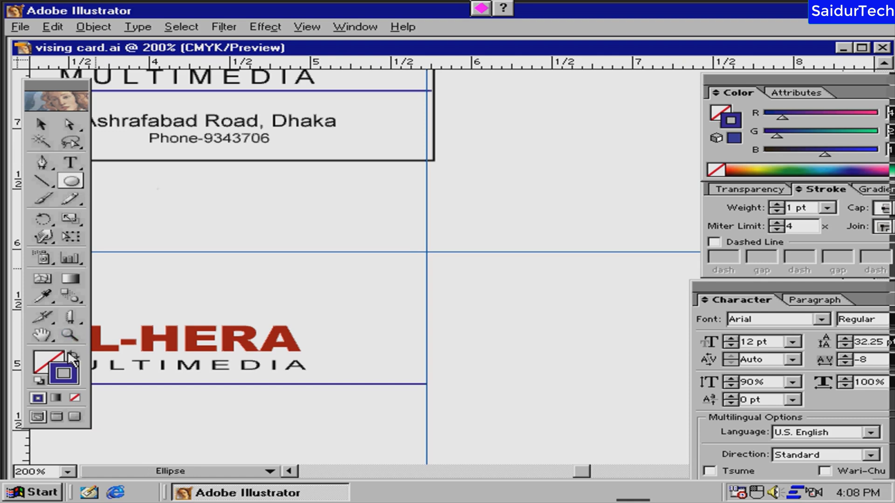
{"action": "left_click", "coordinate": [72, 356]}
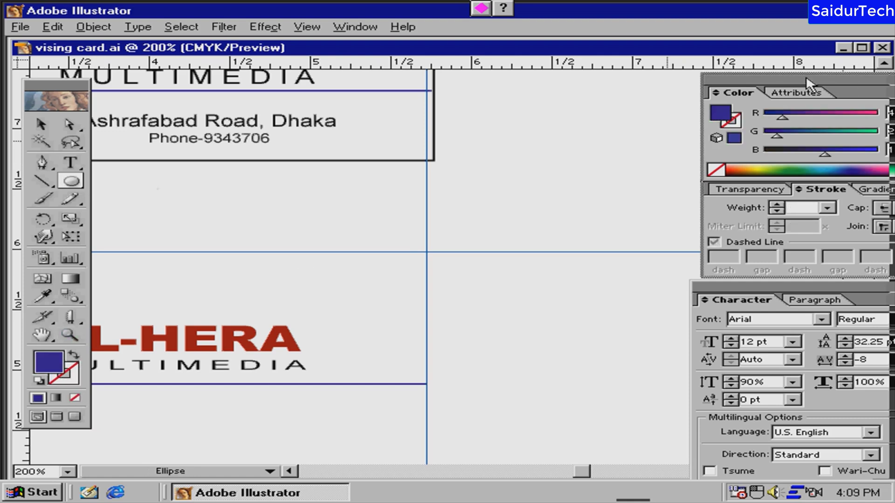
{"action": "left_click", "coordinate": [882, 169]}
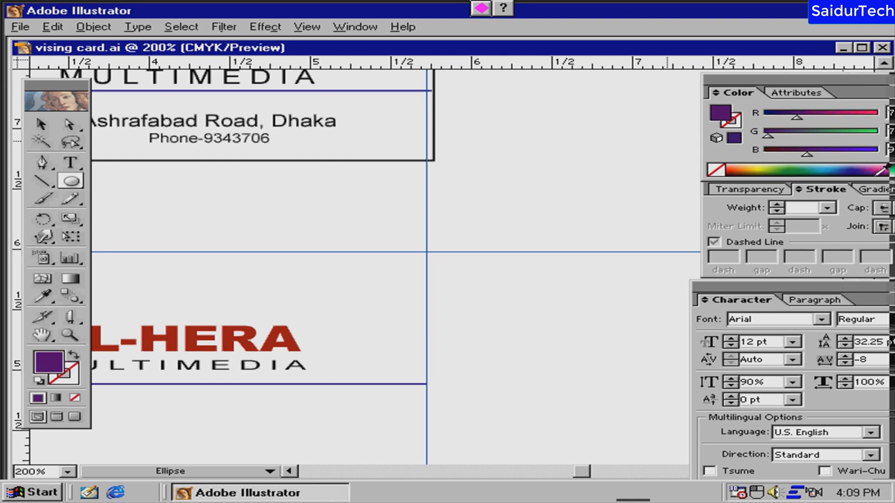
{"action": "left_click_drag", "start_coordinate": [474, 165], "coordinate": [547, 230]}
Step: Shift the circle slightly right and down, and change its fill to black
{"action": "left_click", "coordinate": [41, 124]}
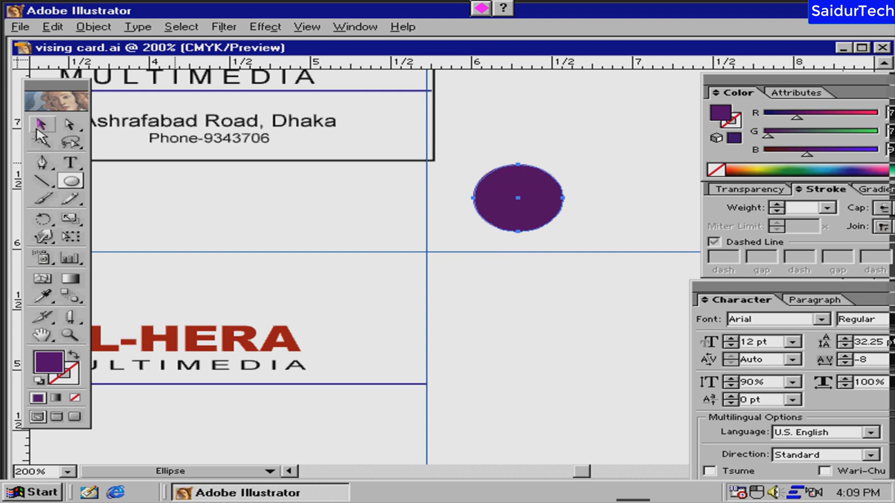
{"action": "left_click_drag", "start_coordinate": [517, 196], "coordinate": [560, 213]}
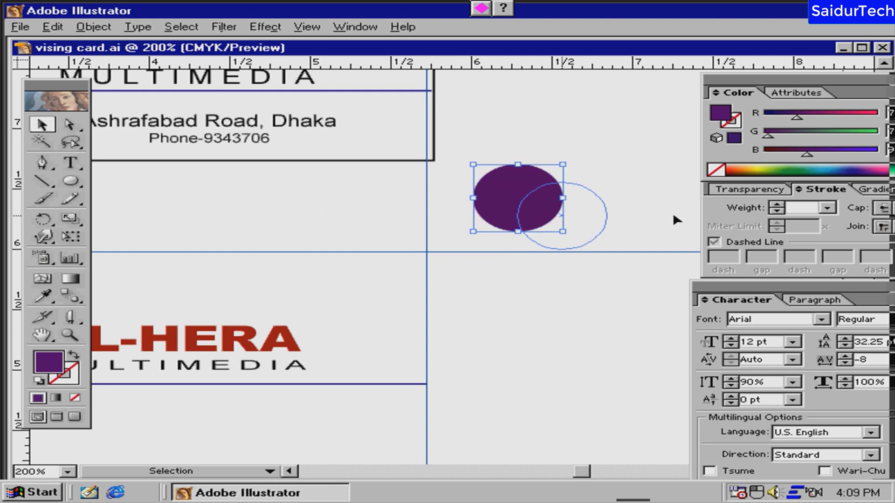
{"action": "left_click_drag", "start_coordinate": [849, 76], "coordinate": [748, 76]}
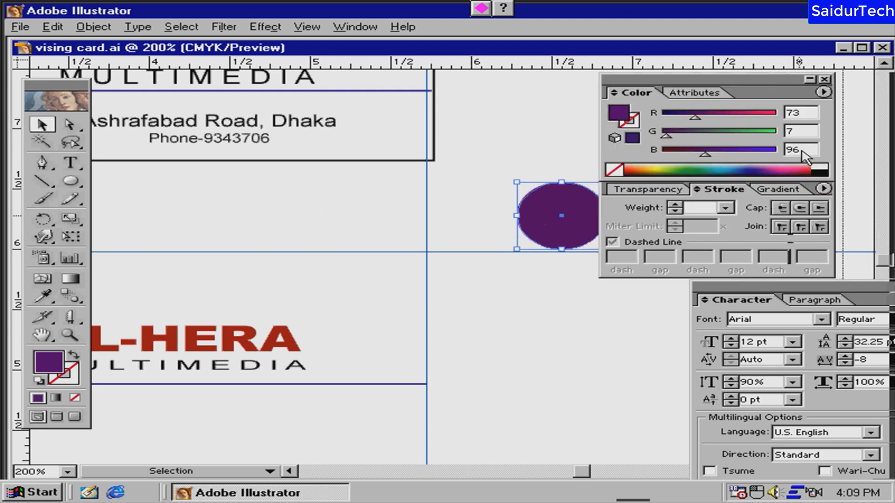
{"action": "left_click", "coordinate": [820, 171]}
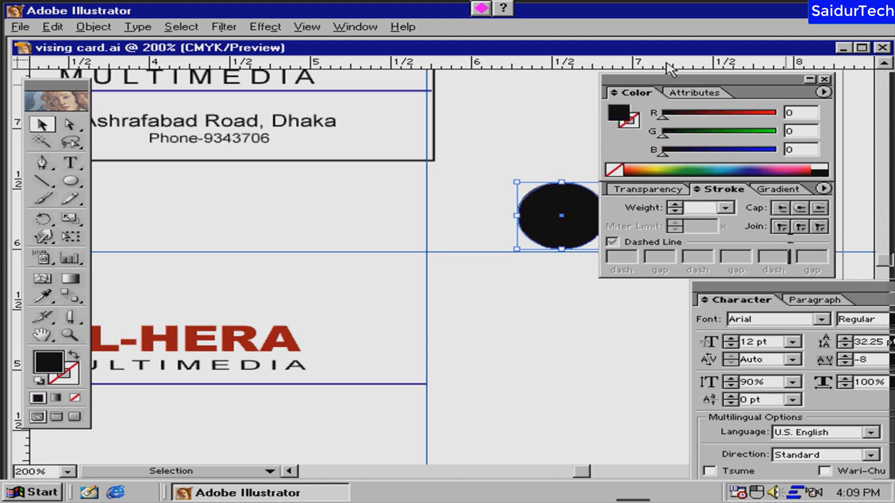
{"action": "left_click_drag", "start_coordinate": [632, 76], "coordinate": [828, 97]}
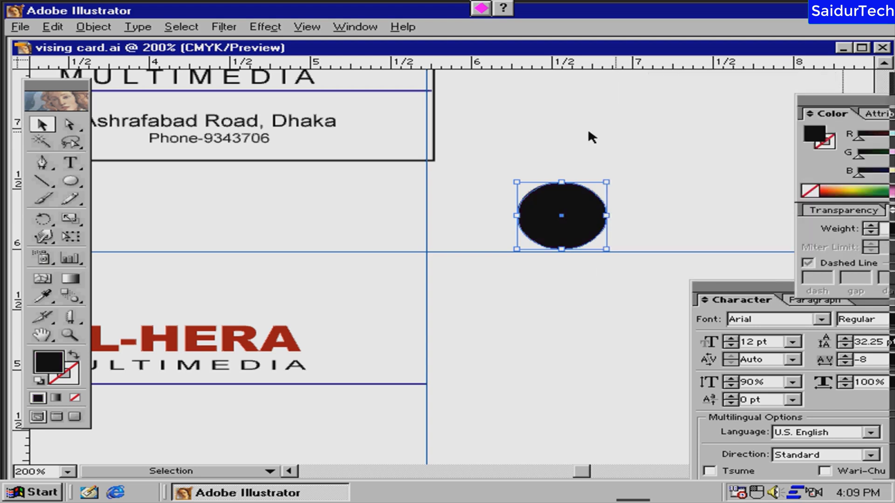
{"action": "left_click", "coordinate": [589, 130]}
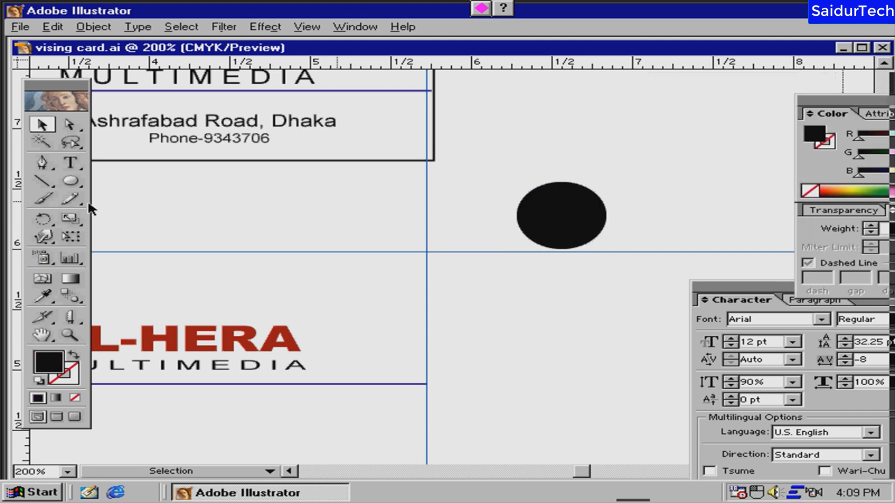
Step: Add a black letter A in Arial Black at 72 pt and place it over the black circle
{"action": "left_click", "coordinate": [66, 163]}
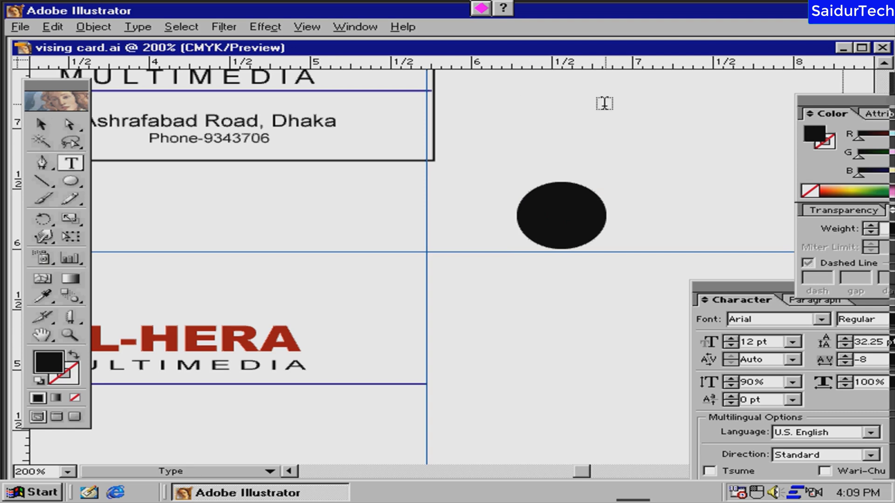
{"action": "left_click", "coordinate": [604, 105]}
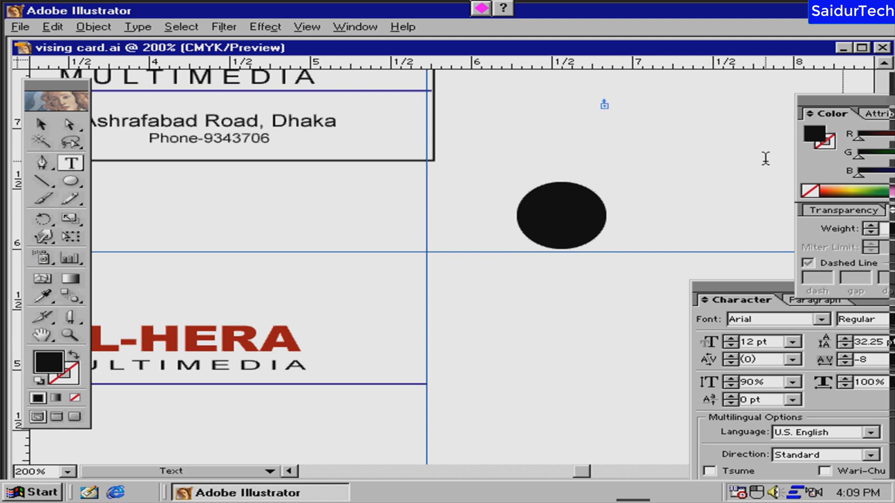
{"action": "key", "text": "ctrl"}
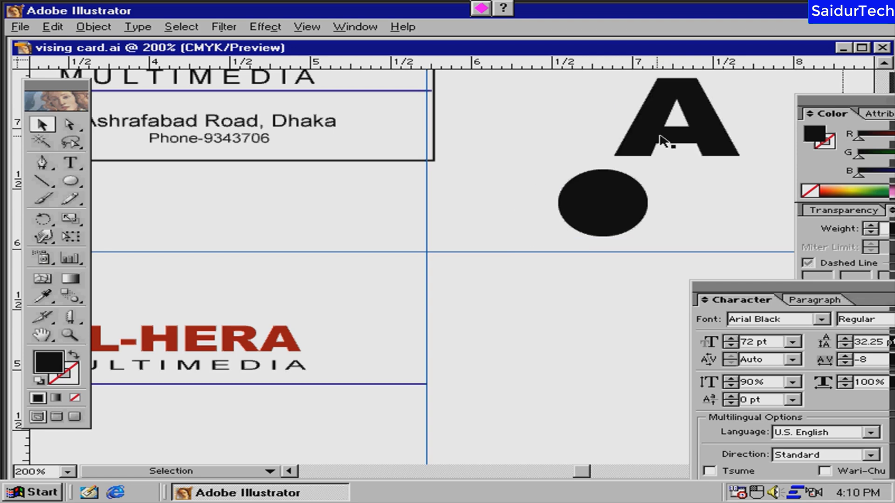
{"action": "left_click_drag", "start_coordinate": [709, 128], "coordinate": [634, 217]}
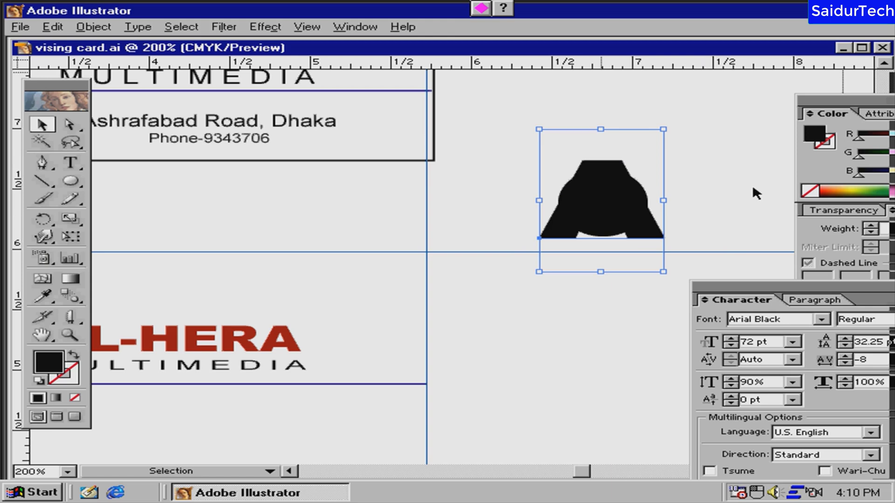
{"action": "left_click", "coordinate": [737, 212]}
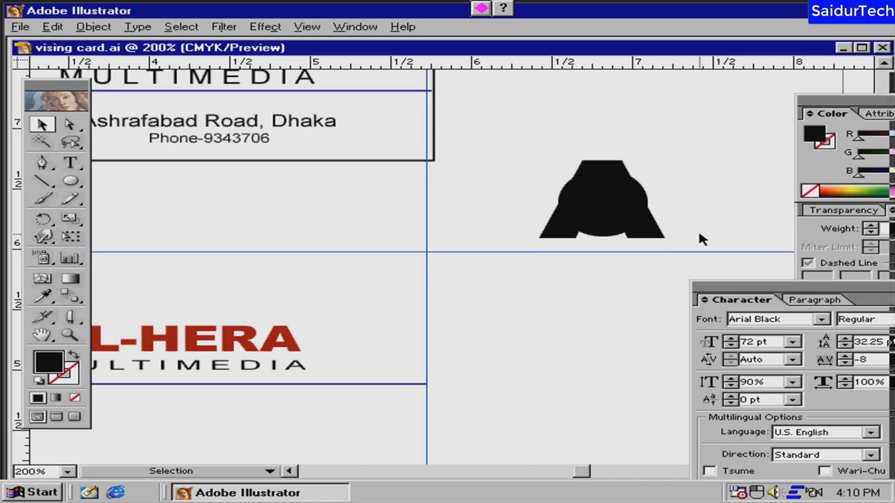
Step: Convert the letter A over the circle to outlines
{"action": "left_click", "coordinate": [626, 225]}
{"action": "left_click", "coordinate": [138, 27]}
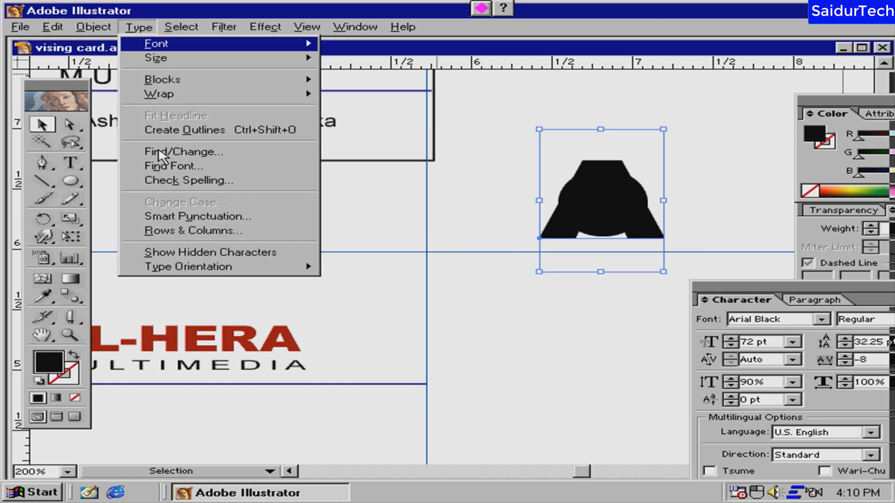
{"action": "left_click", "coordinate": [179, 130]}
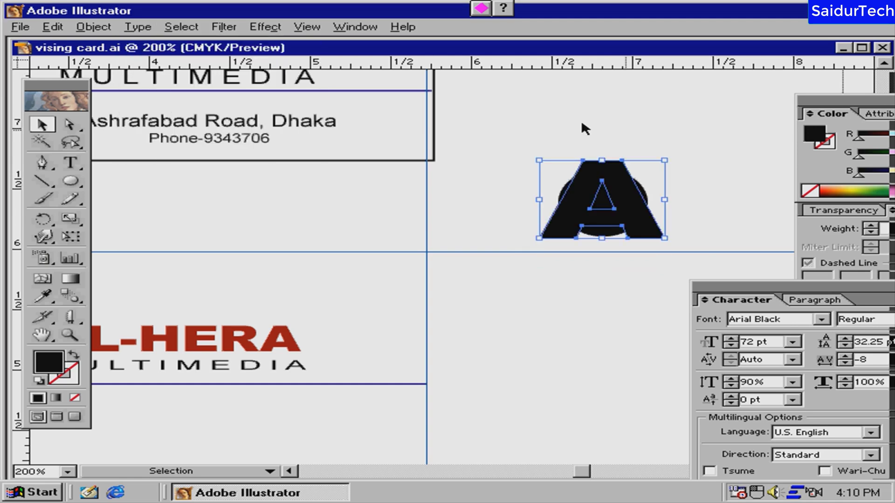
{"action": "left_click", "coordinate": [717, 189]}
Step: Combine the outlined A and the circle with the Pathfinder mode that excludes their overlapping areas
{"action": "left_click_drag", "start_coordinate": [581, 129], "coordinate": [649, 262]}
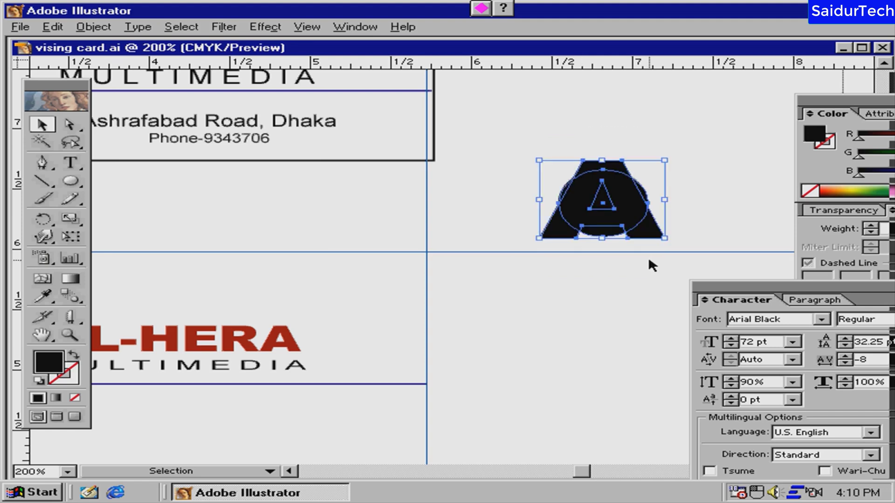
{"action": "left_click", "coordinate": [358, 27]}
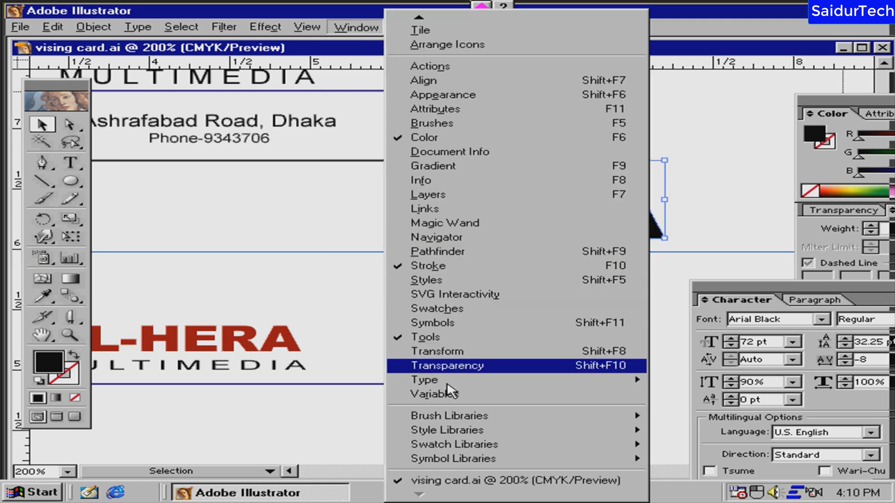
{"action": "left_click", "coordinate": [441, 252]}
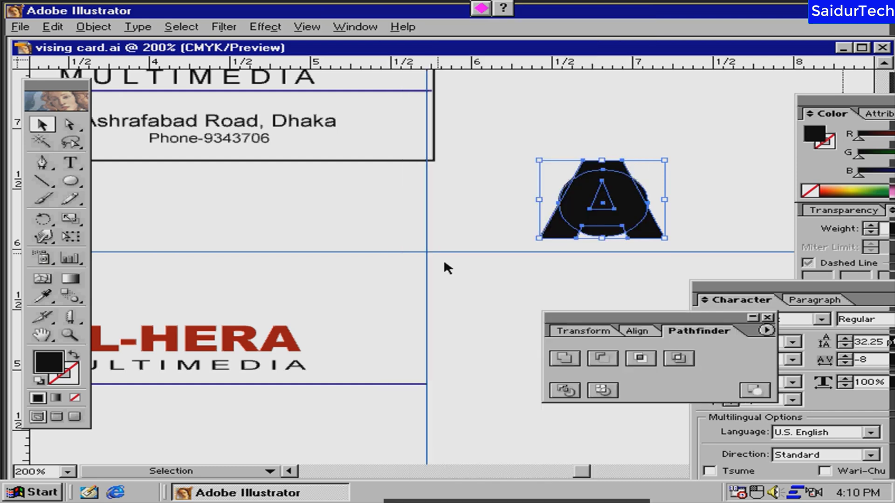
{"action": "left_click", "coordinate": [683, 364]}
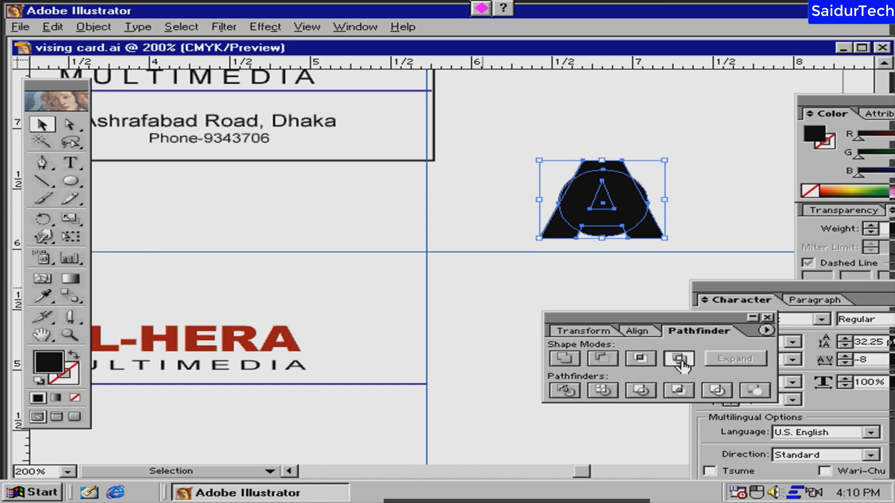
{"action": "left_click", "coordinate": [732, 229]}
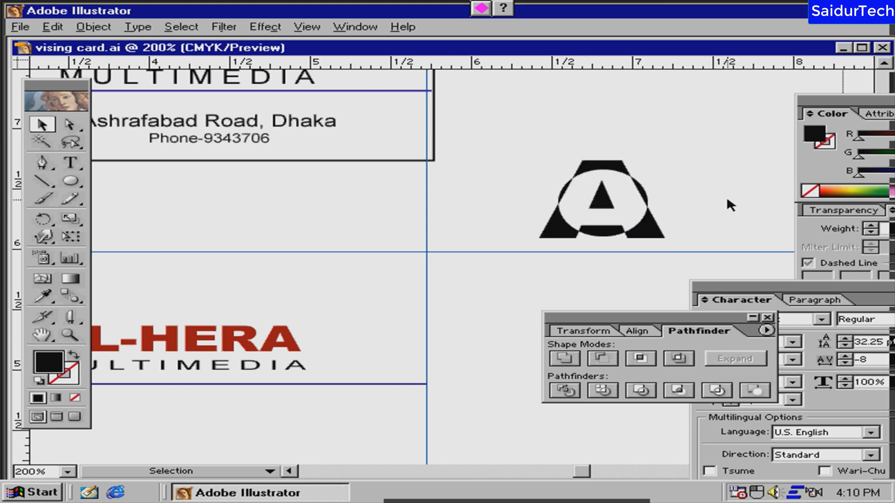
Step: Move the combined A logo onto the new card, just above the red AL-HERA text, and close the Pathfinder palette
{"action": "key", "text": "Tab"}
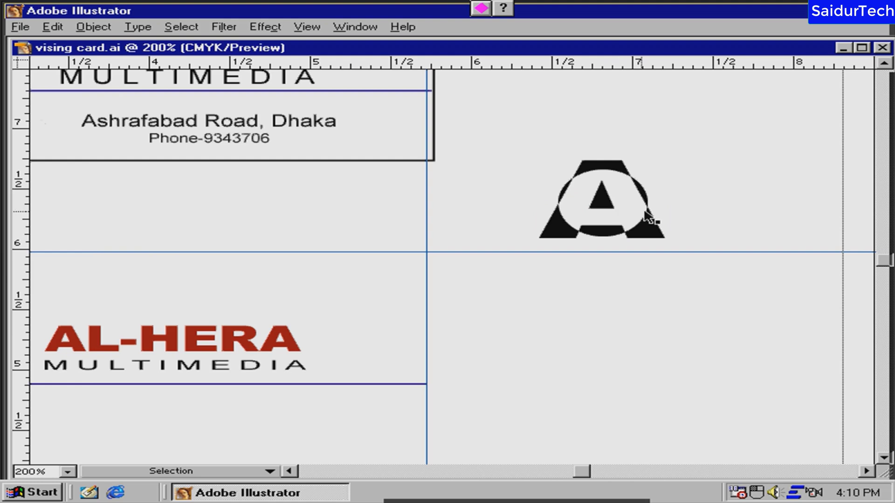
{"action": "left_click_drag", "start_coordinate": [634, 208], "coordinate": [125, 274]}
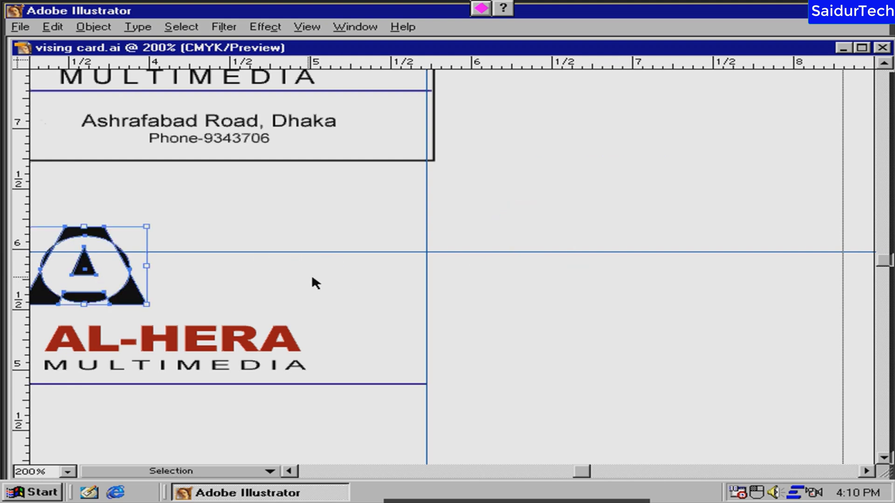
{"action": "key", "text": "space"}
{"action": "left_click_drag", "start_coordinate": [484, 232], "coordinate": [750, 212]}
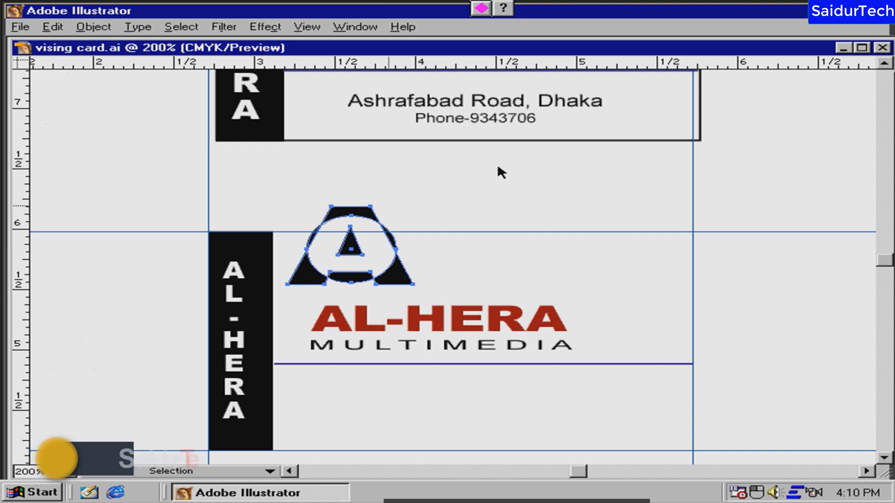
{"action": "key", "text": "Tab"}
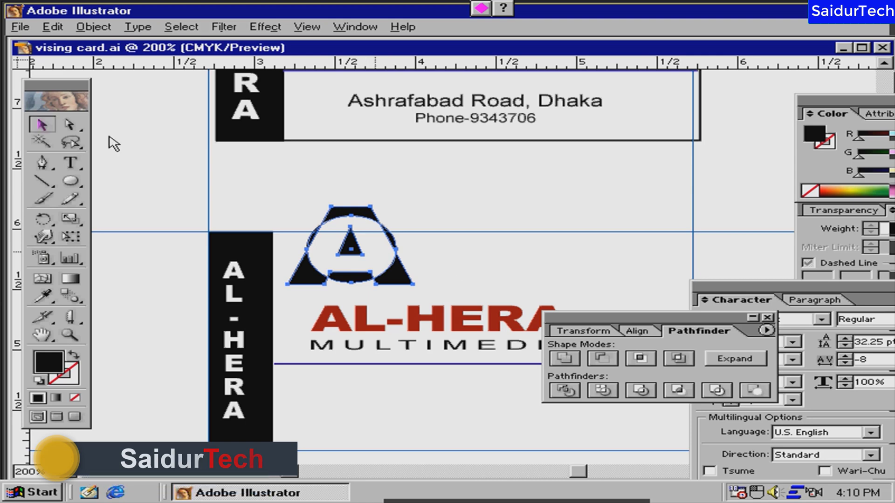
{"action": "left_click", "coordinate": [781, 321]}
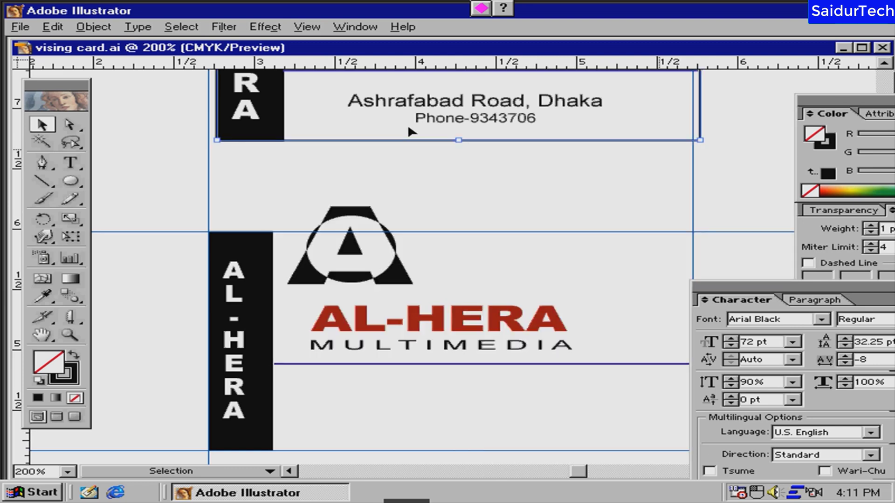
{"action": "left_click_drag", "start_coordinate": [408, 126], "coordinate": [550, 136]}
{"action": "left_click", "coordinate": [517, 168]}
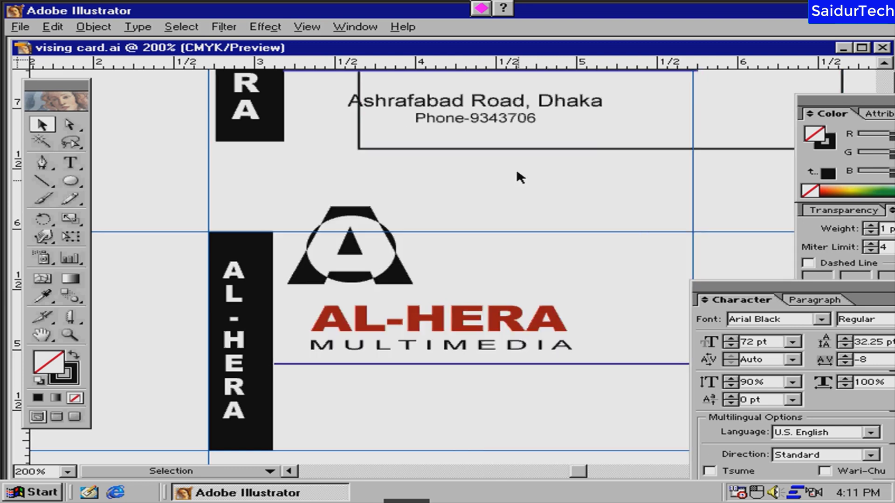
{"action": "key", "text": "ctrl+z"}
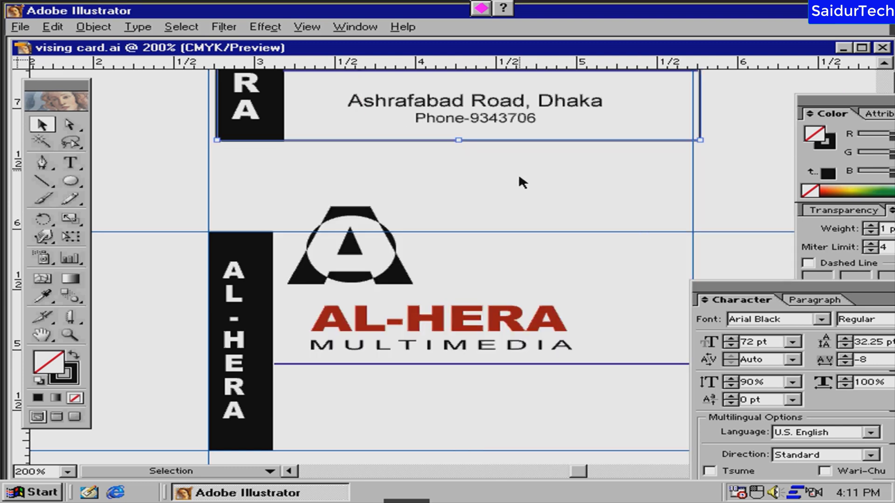
Step: Shrink the A logo to about 0.33 inch wide and place it inside the card above the start of the AL-HERA text
{"action": "left_click", "coordinate": [393, 254]}
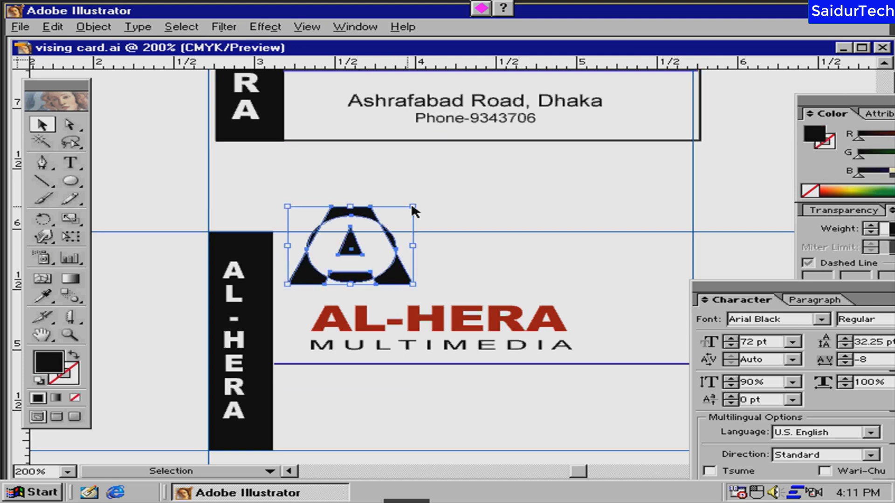
{"action": "left_click_drag", "start_coordinate": [412, 206], "coordinate": [390, 222]}
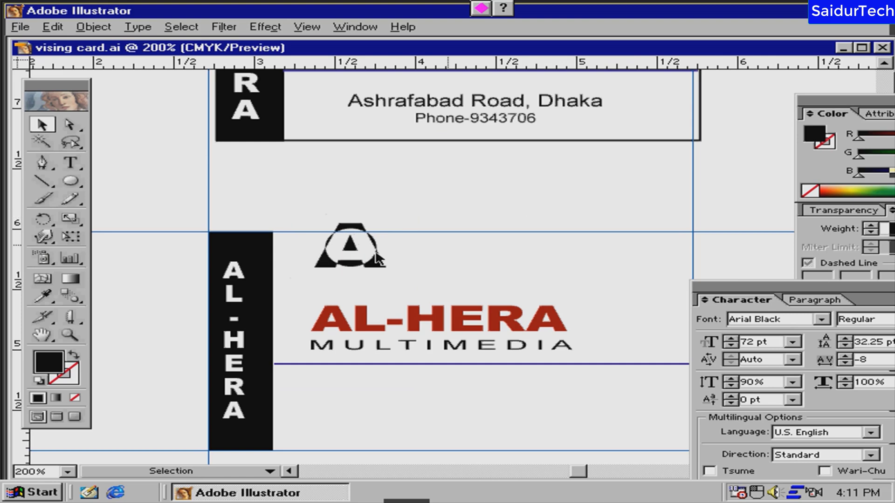
{"action": "left_click_drag", "start_coordinate": [362, 266], "coordinate": [344, 269]}
{"action": "left_click", "coordinate": [456, 200]}
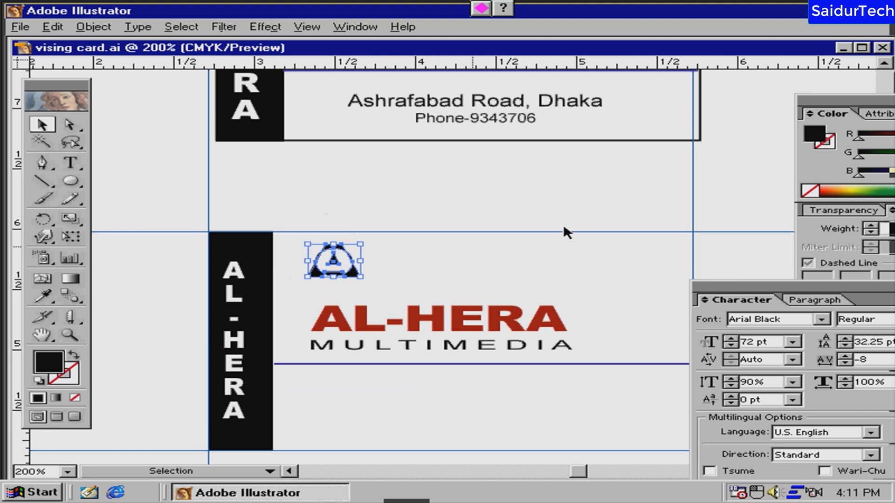
{"action": "left_click", "coordinate": [563, 224]}
Step: Copy the address and phone lines from the sample card to the area below the new card's dividing line
{"action": "key", "text": "Tab"}
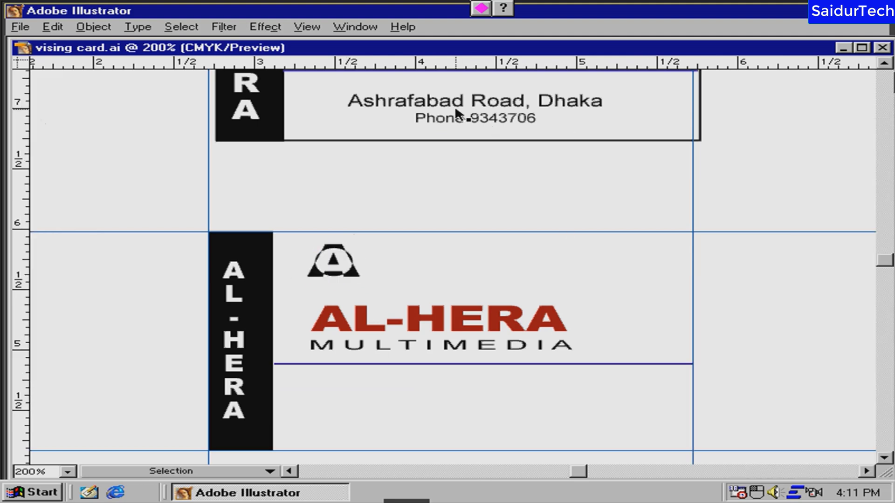
{"action": "key", "text": "Tab"}
{"action": "left_click_drag", "start_coordinate": [503, 112], "coordinate": [510, 414]}
{"action": "left_click", "coordinate": [566, 196]}
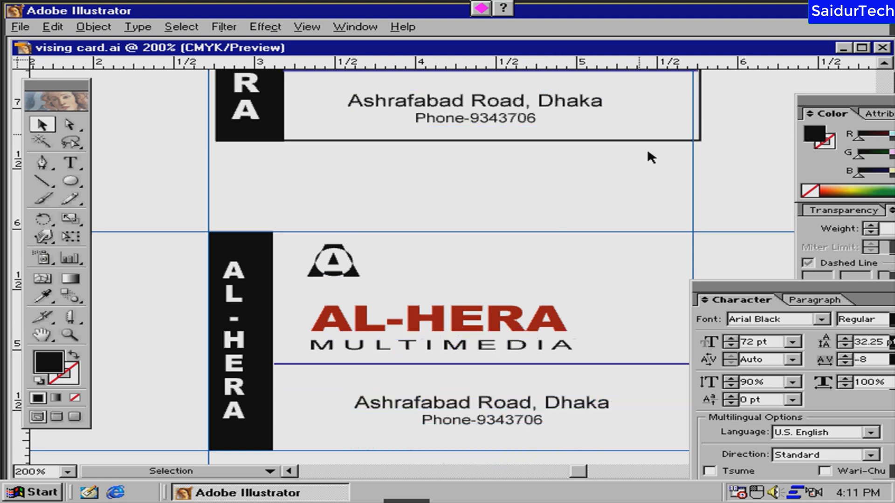
Step: Copy the Director title and the person's name from the sample card into the new card's upper right corner
{"action": "key", "text": "space"}
{"action": "left_click_drag", "start_coordinate": [628, 215], "coordinate": [626, 313]}
{"action": "left_click_drag", "start_coordinate": [628, 147], "coordinate": [627, 188]}
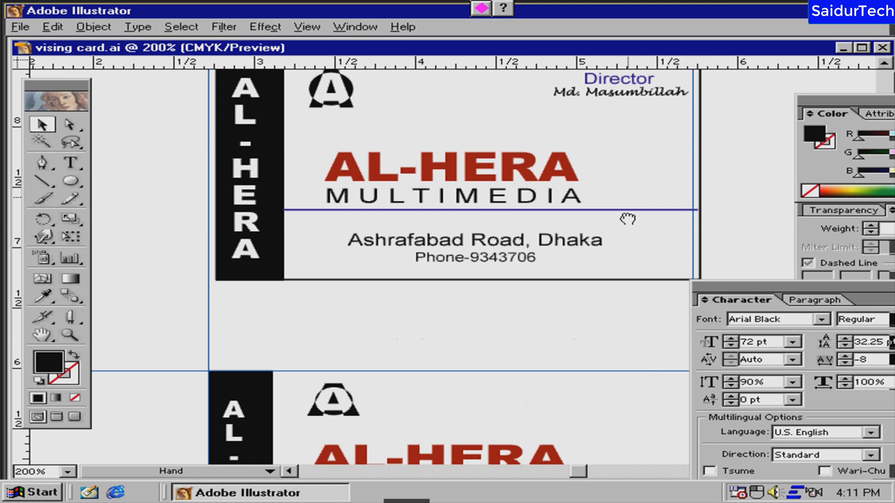
{"action": "left_click_drag", "start_coordinate": [627, 85], "coordinate": [653, 400]}
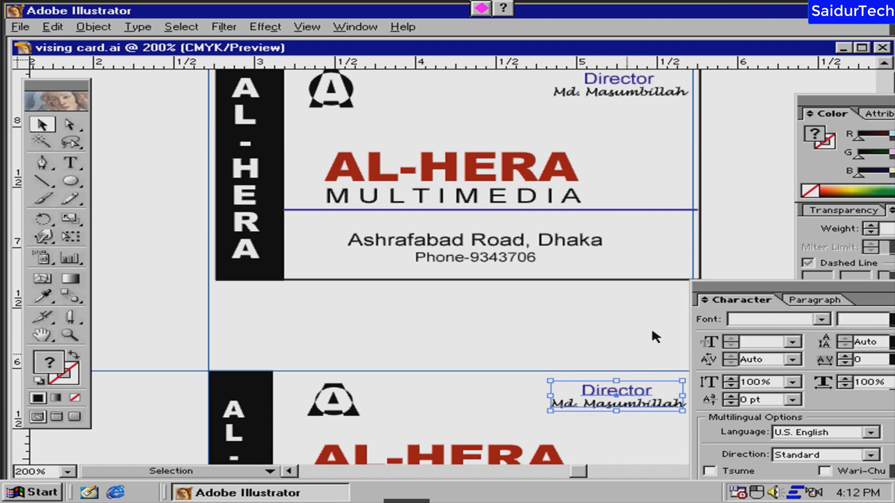
{"action": "left_click", "coordinate": [625, 426]}
Step: Examine the complete new card's layout with the palettes hidden
{"action": "left_click_drag", "start_coordinate": [625, 426], "coordinate": [581, 198]}
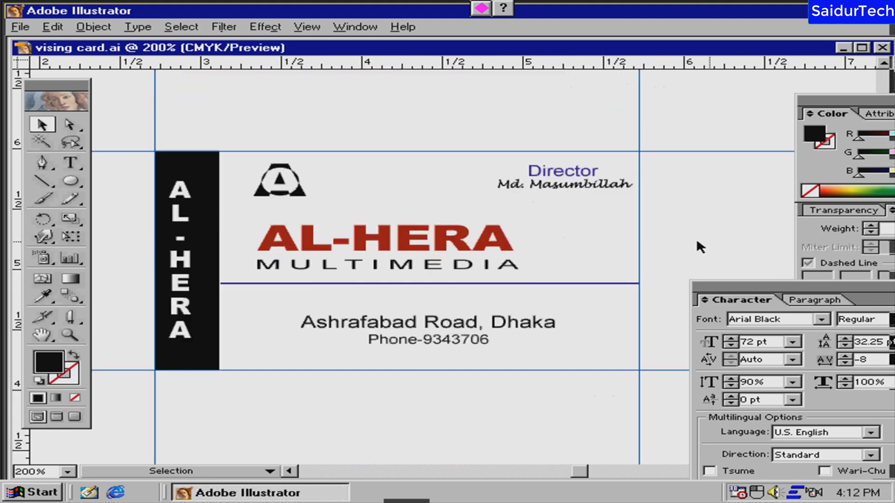
{"action": "key", "text": "Tab"}
{"action": "key", "text": "Tab"}
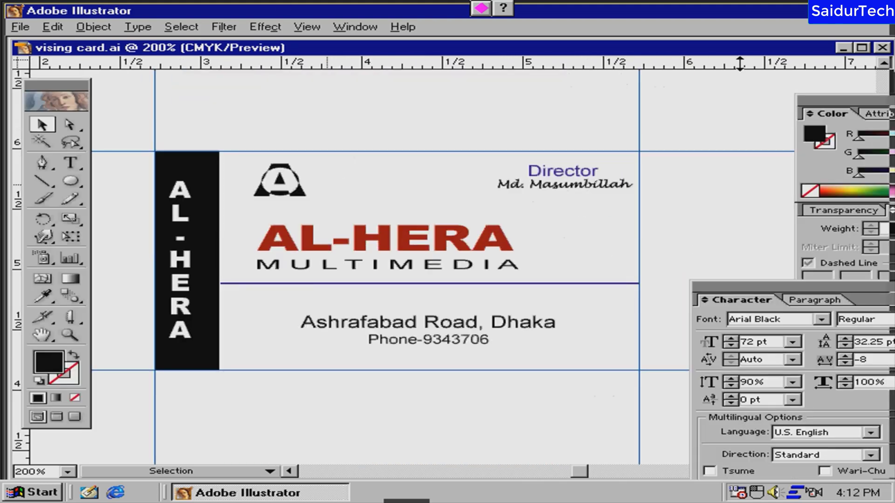
{"action": "key", "text": "Tab"}
{"action": "key", "text": "Tab"}
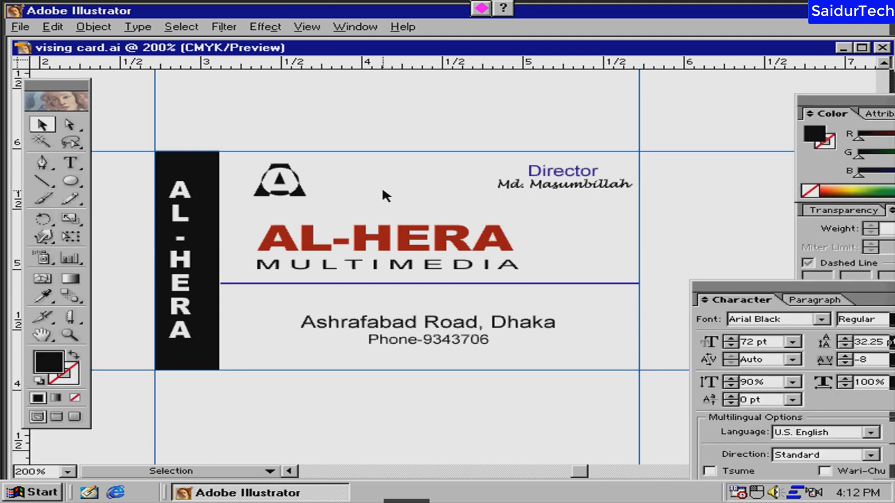
{"action": "key", "text": "Tab"}
{"action": "key", "text": "Tab"}
{"action": "key", "text": "Tab"}
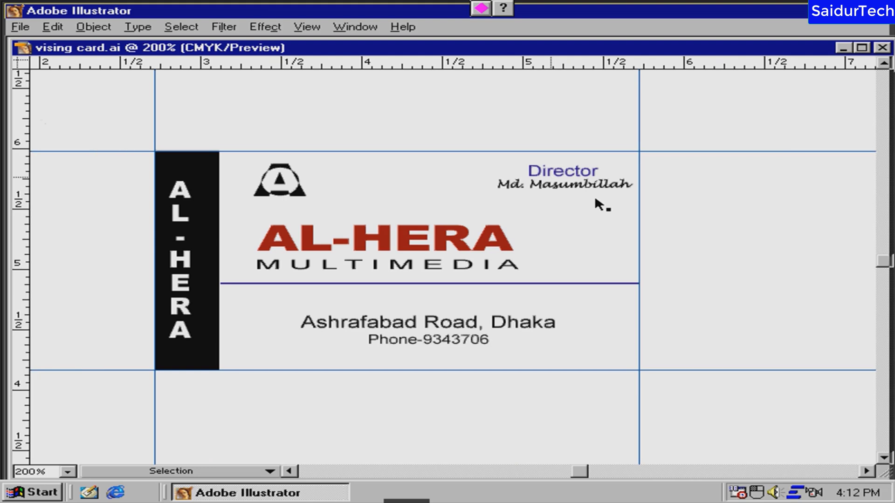